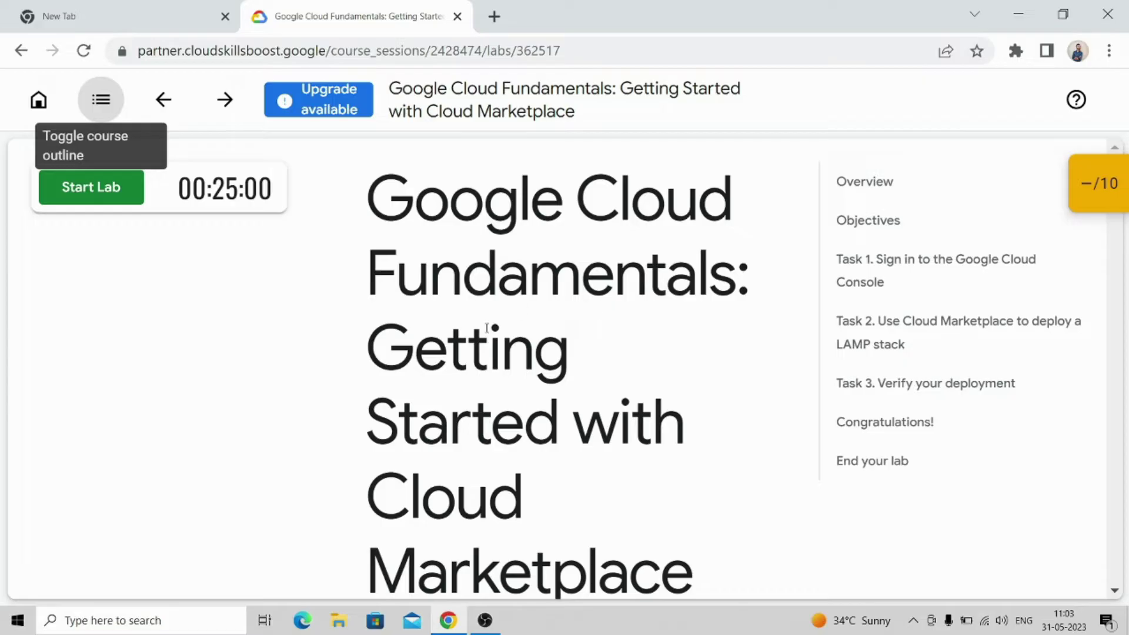
scroll(666, 455, down, 1)
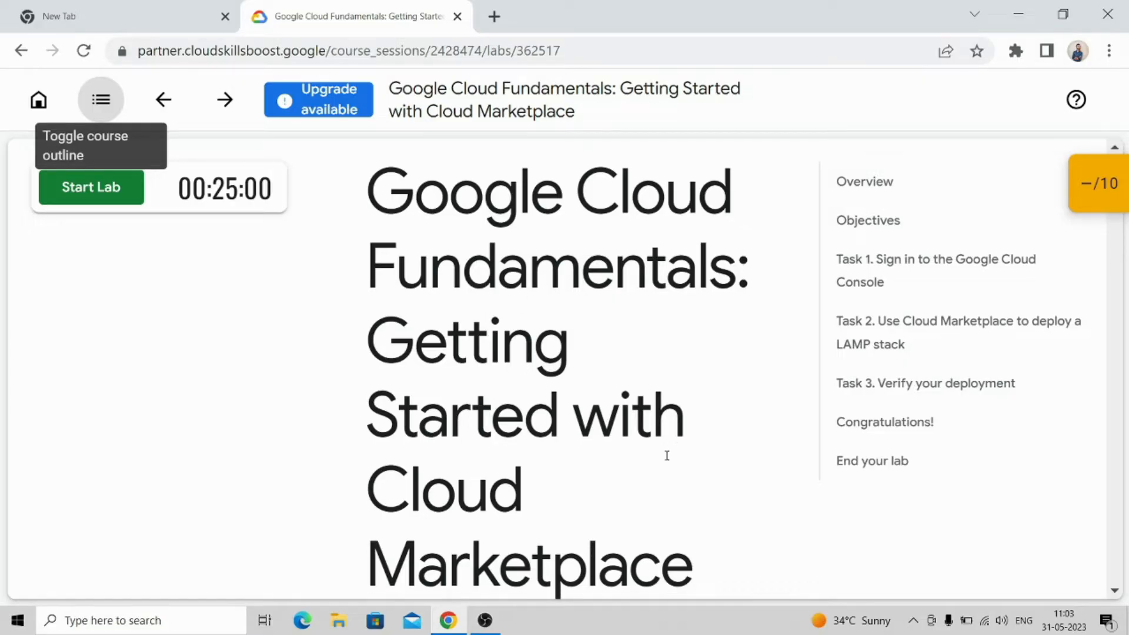
scroll(668, 460, down, 2)
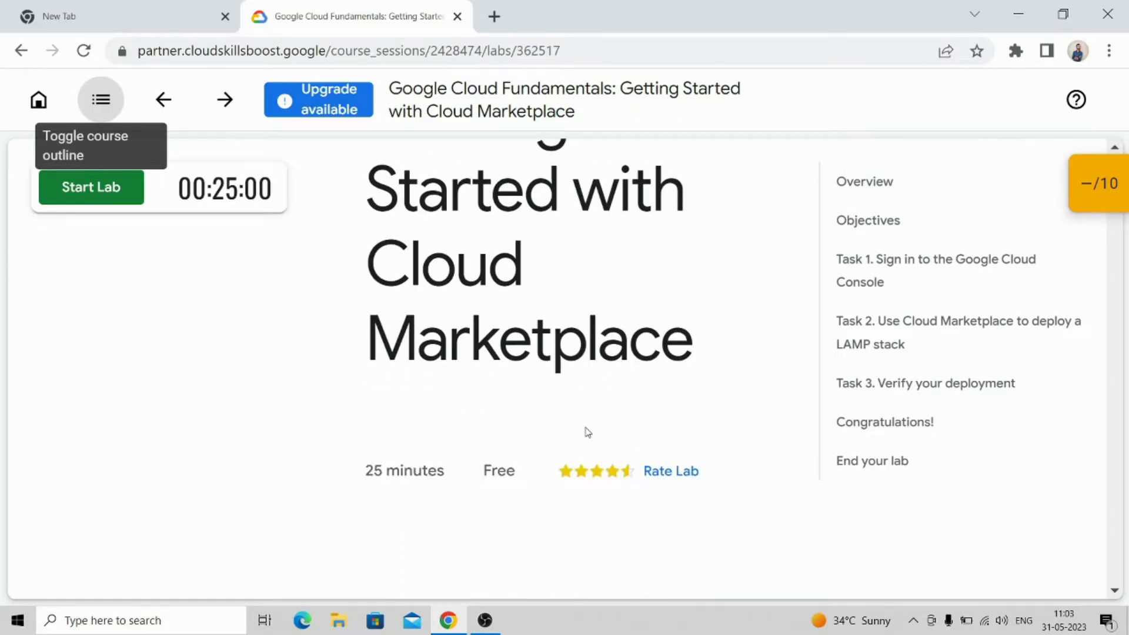
scroll(586, 432, down, 3)
scroll(586, 432, down, 2)
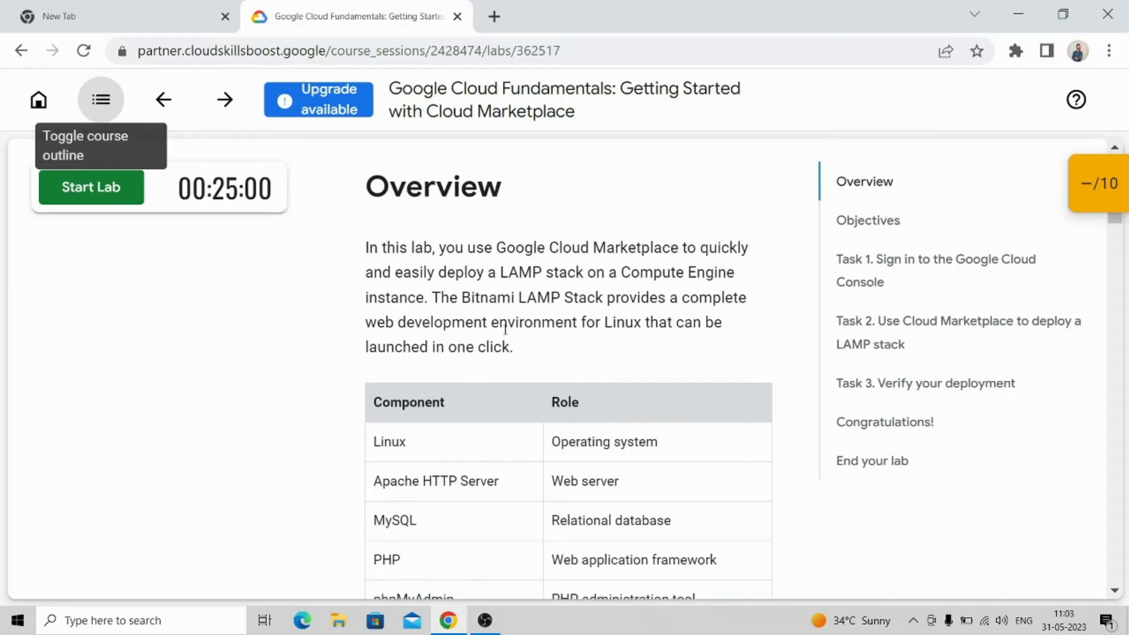
scroll(505, 329, down, 4)
scroll(468, 494, down, 3)
scroll(467, 516, down, 2)
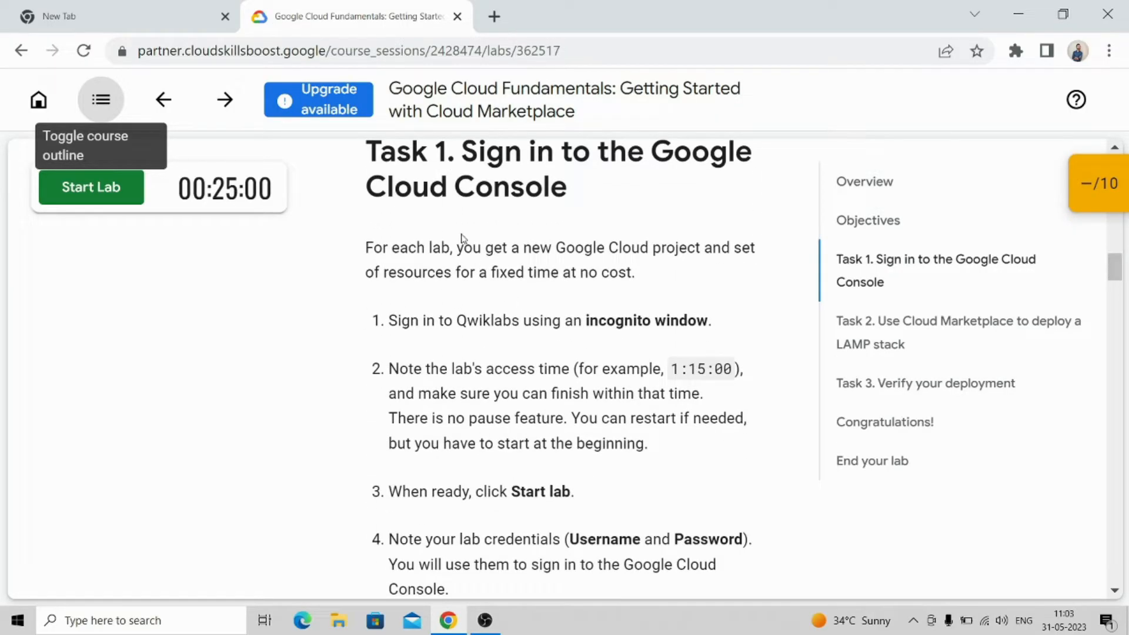
Start the Skills Boost lab and head to the Google Cloud console from the credentials panel.
click(83, 196)
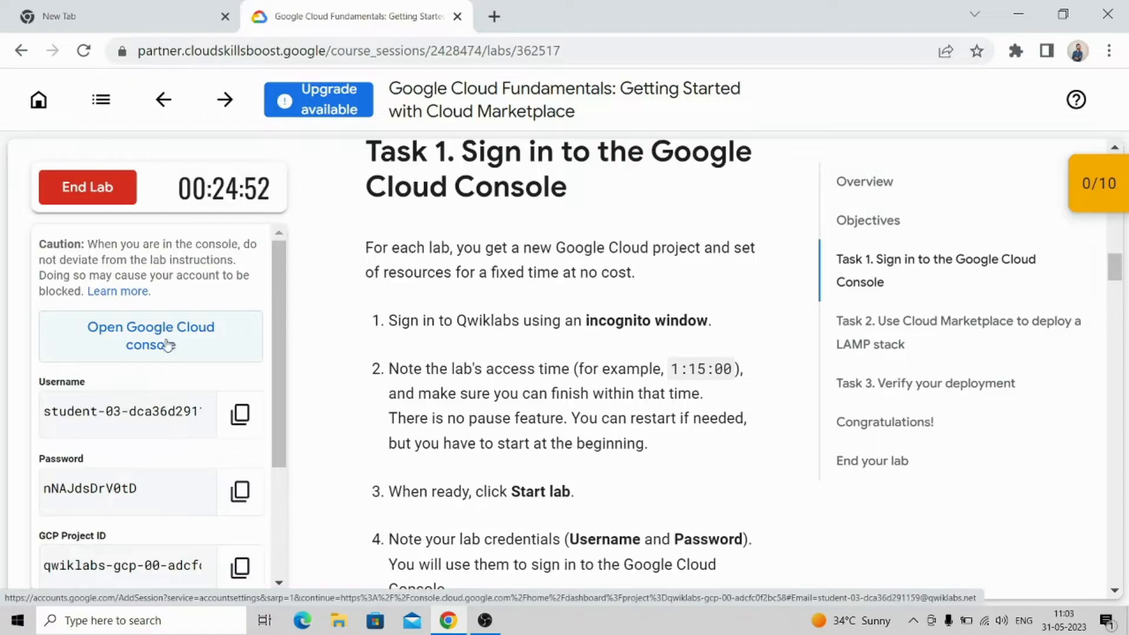
click(167, 342)
Sign in with the prefilled lab email and pasted password, then return to the lab instructions.
click(697, 497)
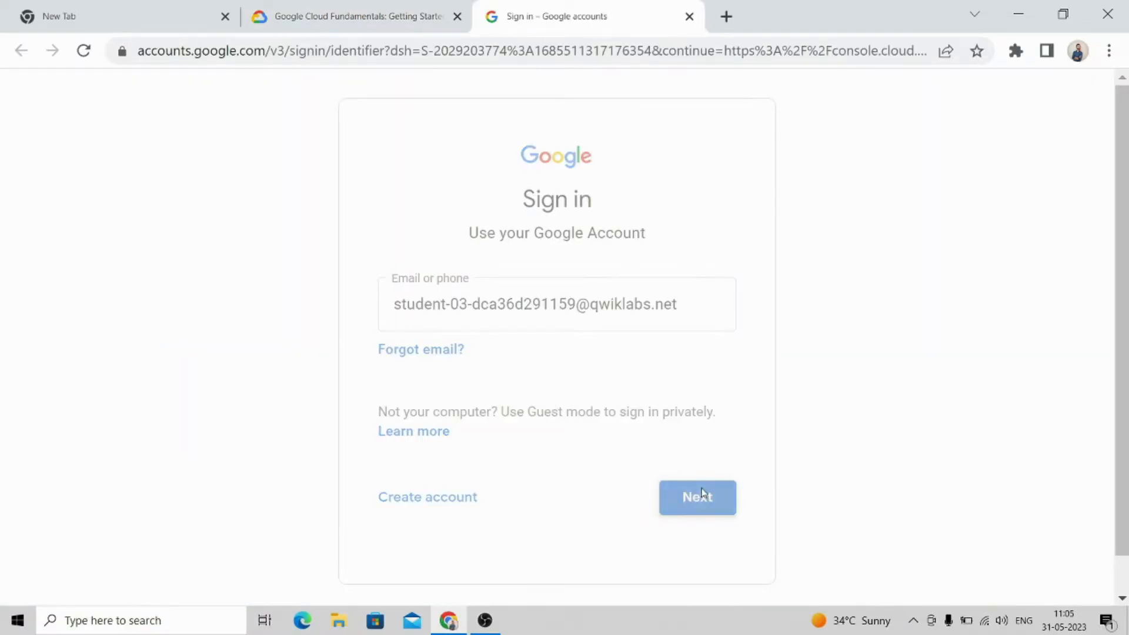
key(ctrl+v)
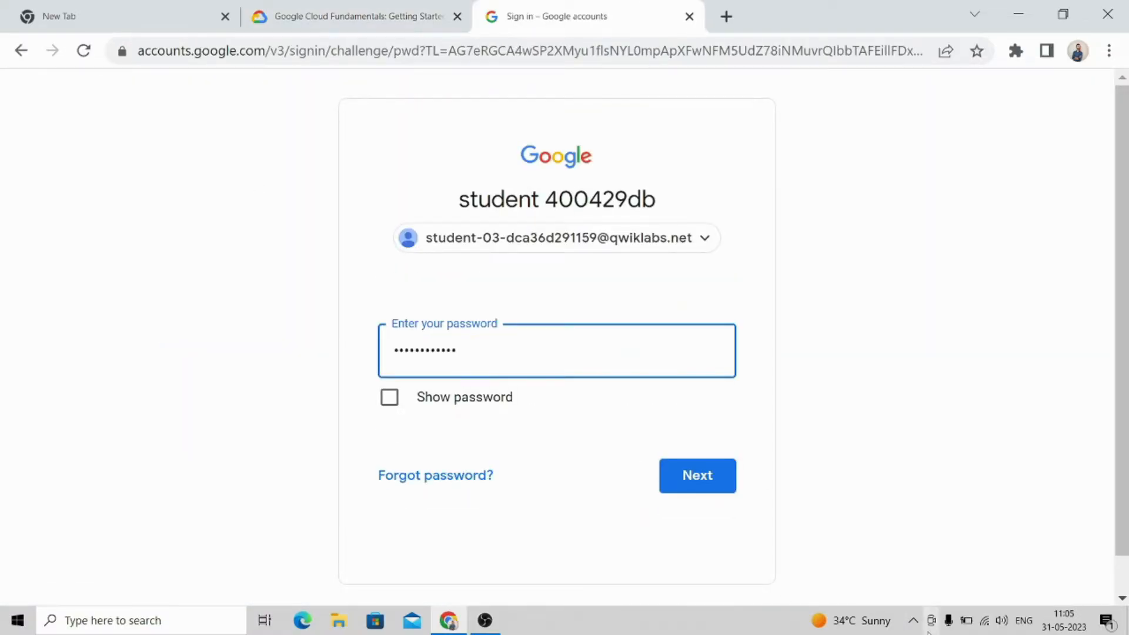
click(708, 477)
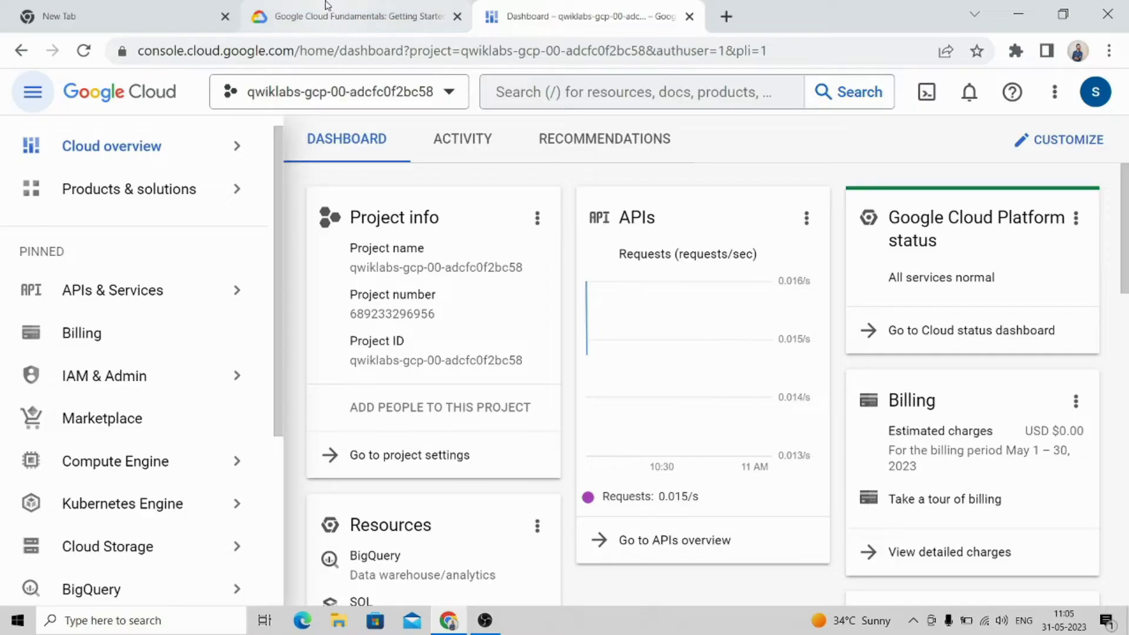
click(358, 16)
scroll(537, 368, up, 3)
scroll(537, 368, up, 2)
scroll(537, 368, up, 3)
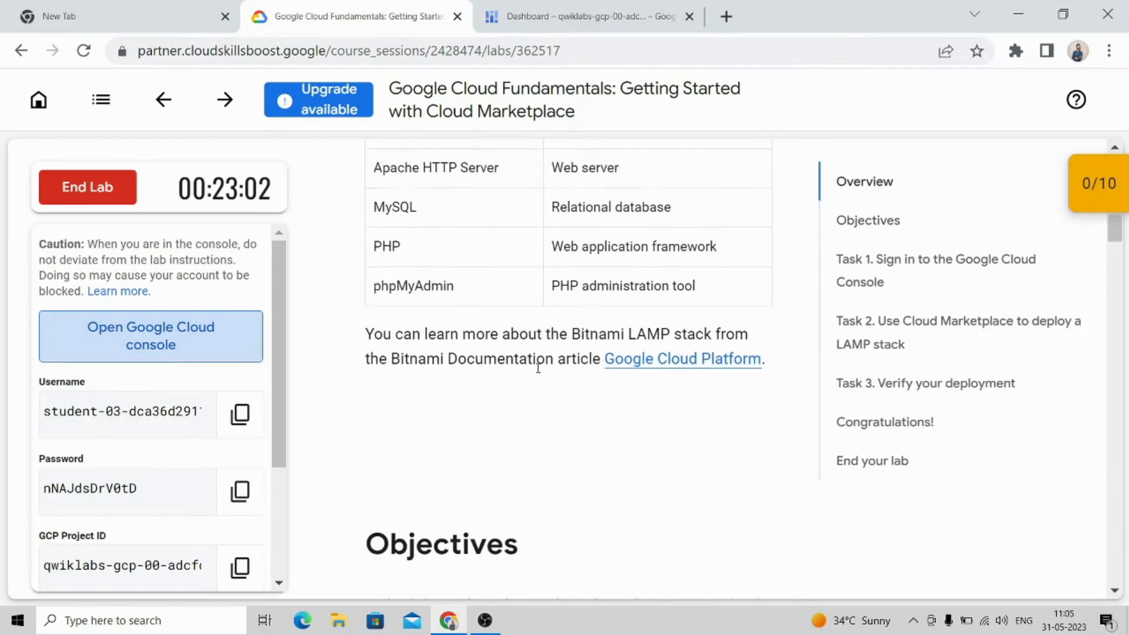
scroll(537, 367, up, 3)
scroll(538, 371, up, 2)
scroll(539, 373, up, 2)
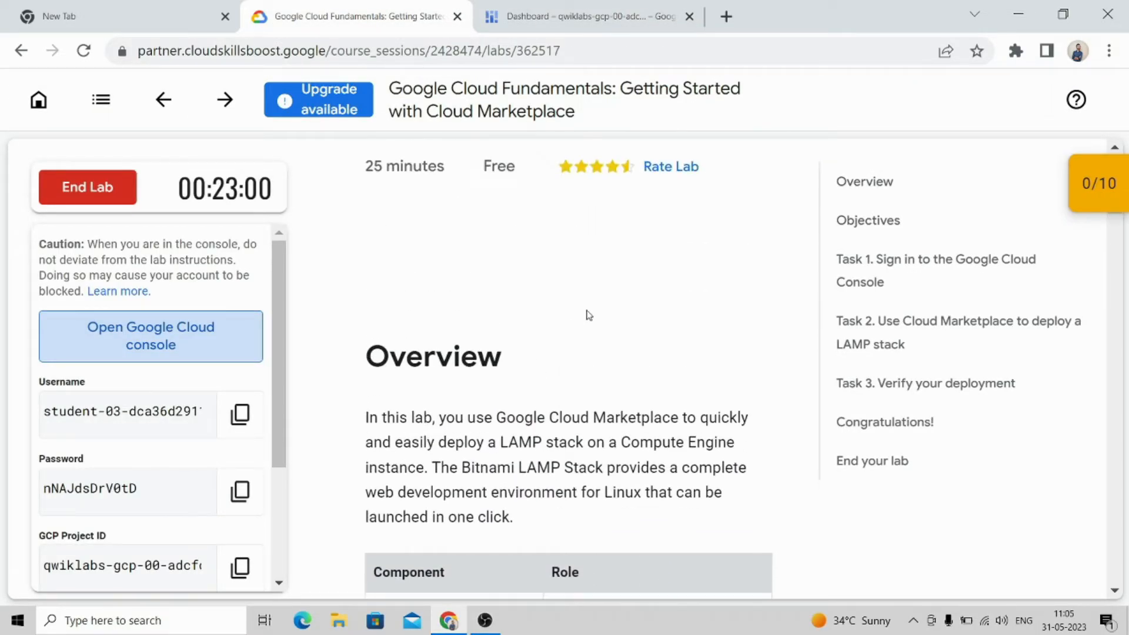
scroll(588, 314, down, 1)
scroll(530, 301, down, 1)
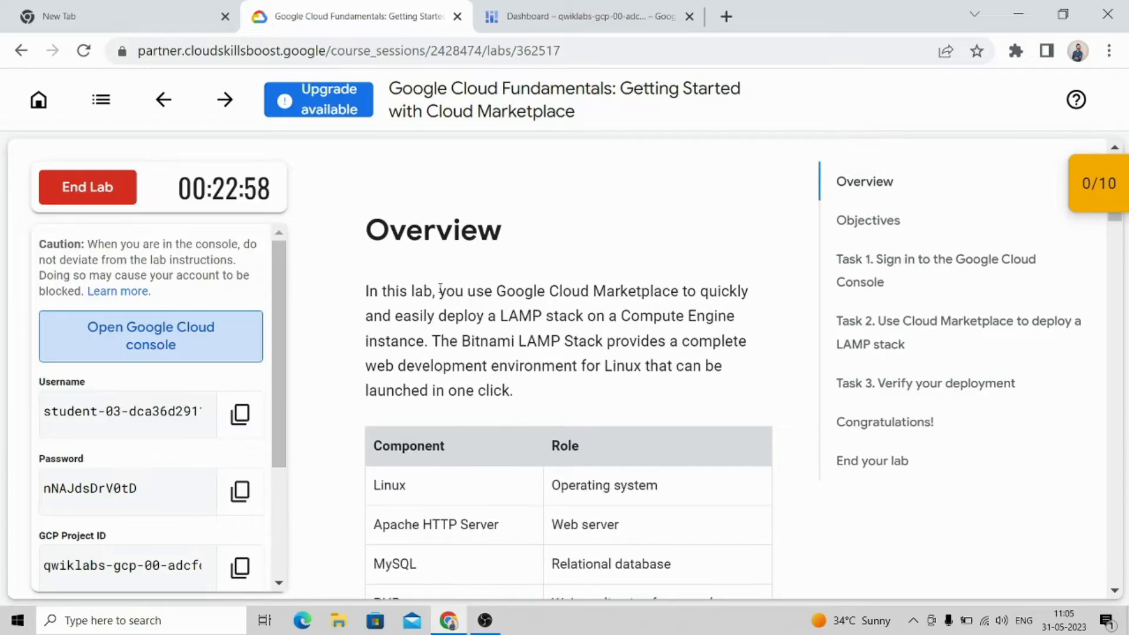
Read the Task 2 LAMP stack and incognito-window sentences, glancing at the console dashboard.
drag(439, 291, 533, 335)
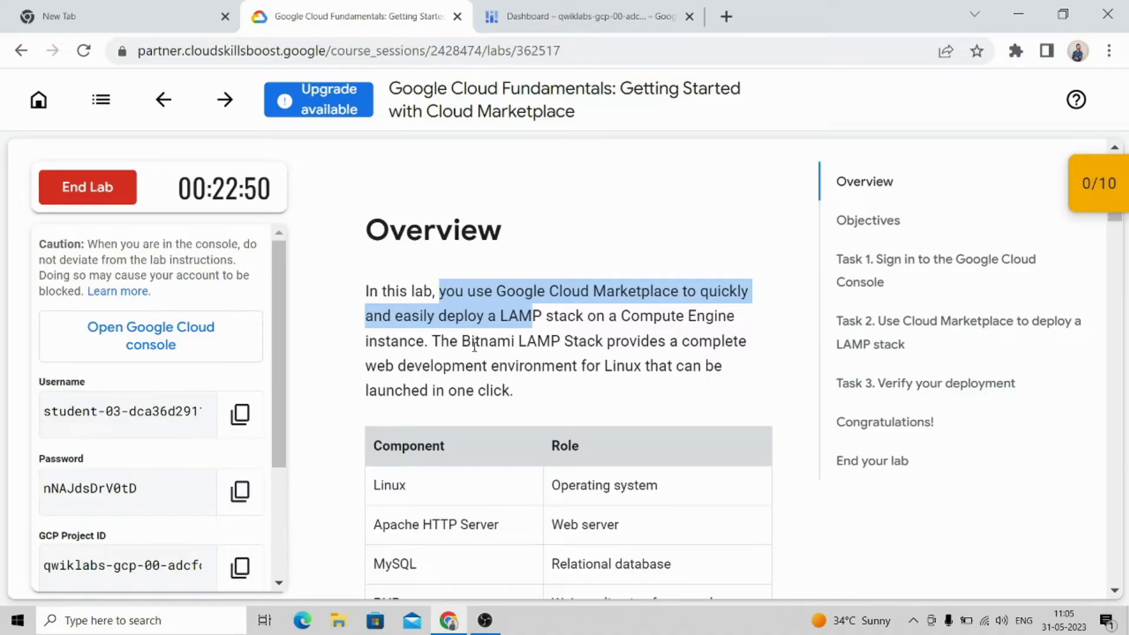
drag(518, 345, 666, 343)
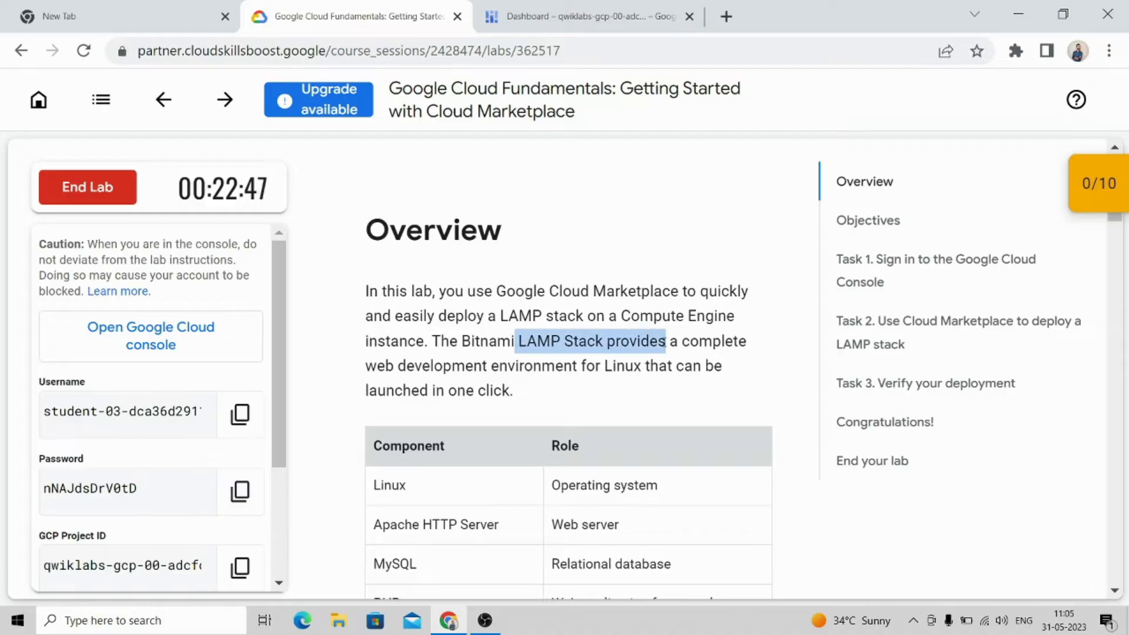
click(626, 395)
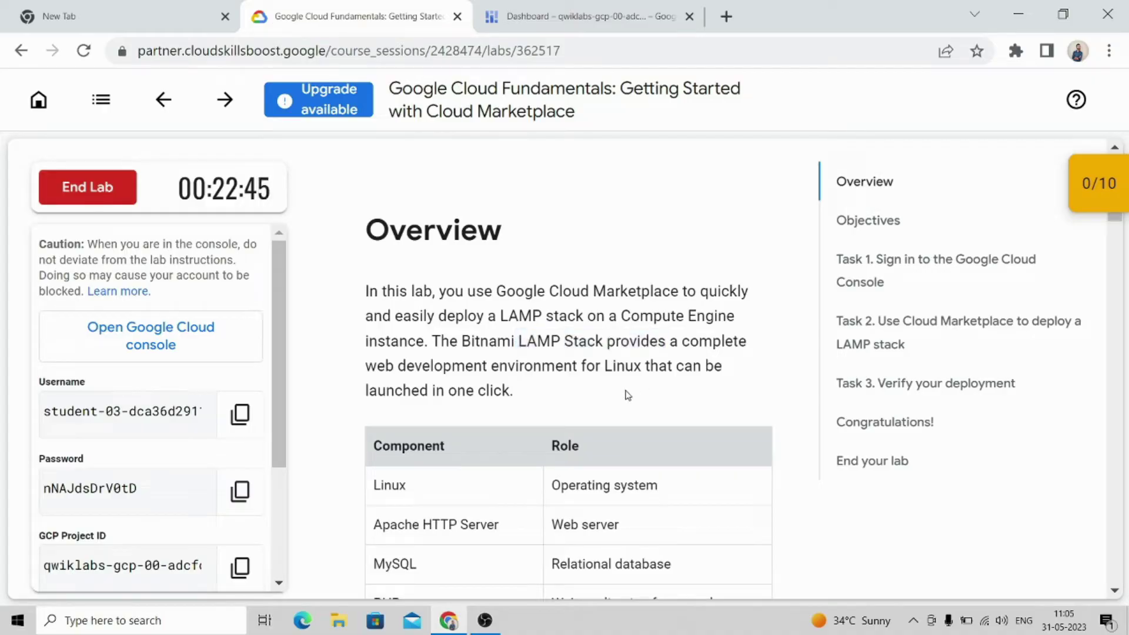
scroll(626, 395, down, 1)
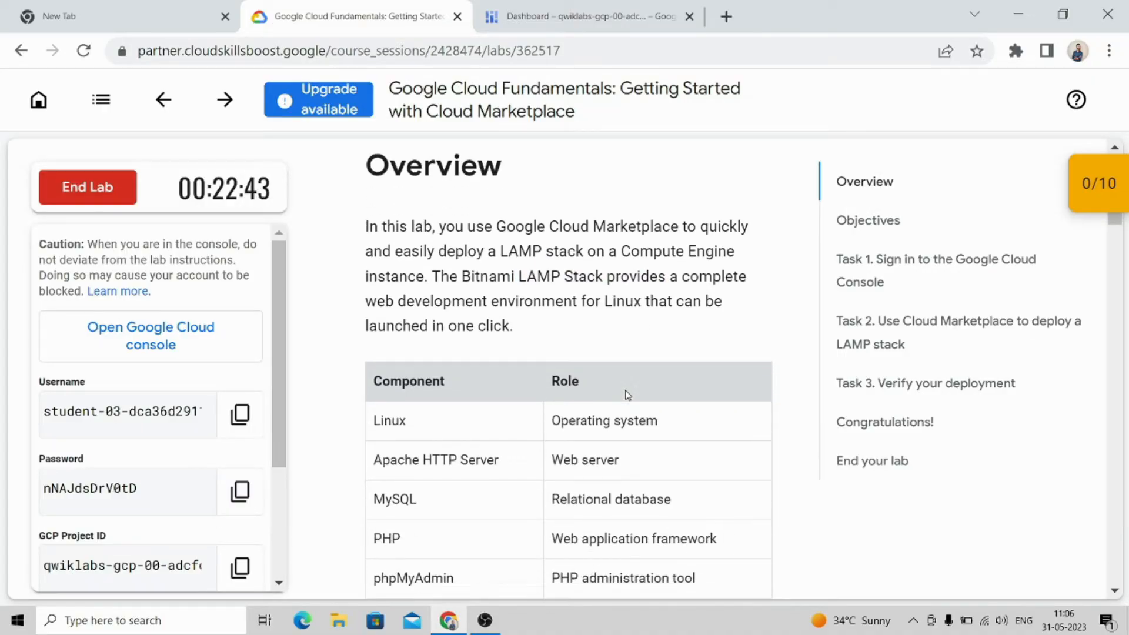
scroll(626, 395, down, 3)
scroll(499, 467, down, 2)
scroll(499, 466, down, 2)
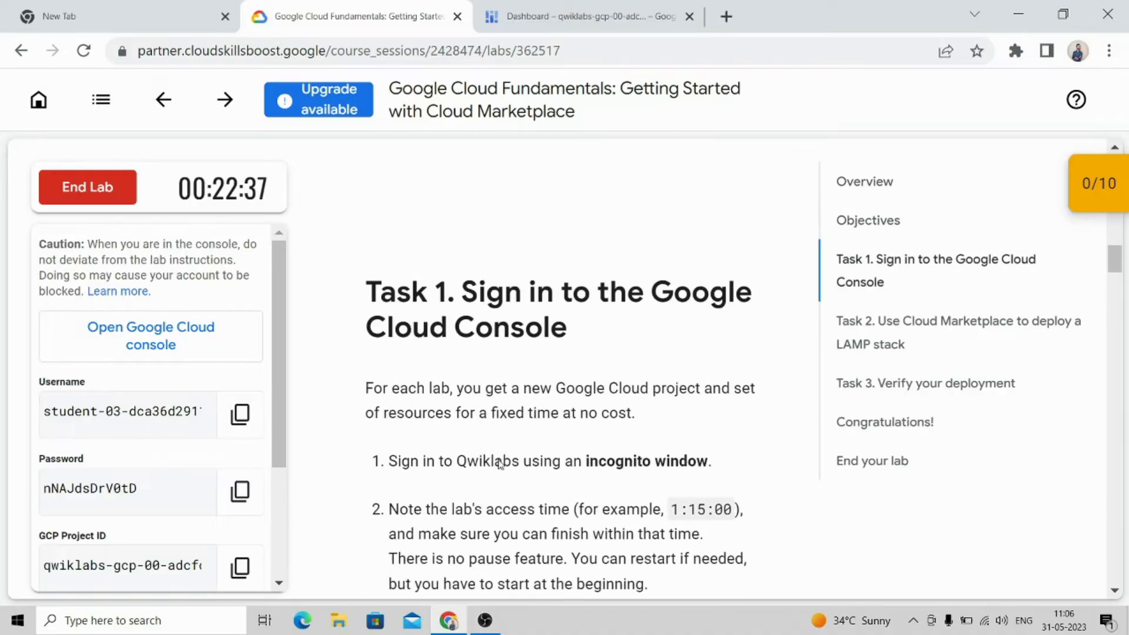
scroll(499, 466, down, 1)
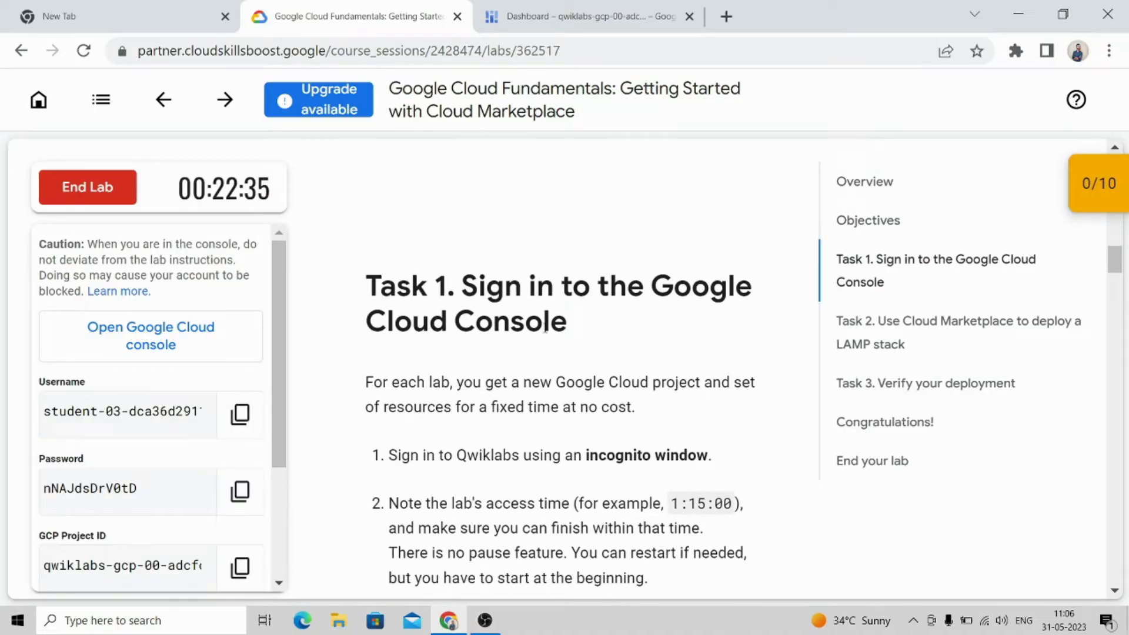
scroll(546, 330, down, 1)
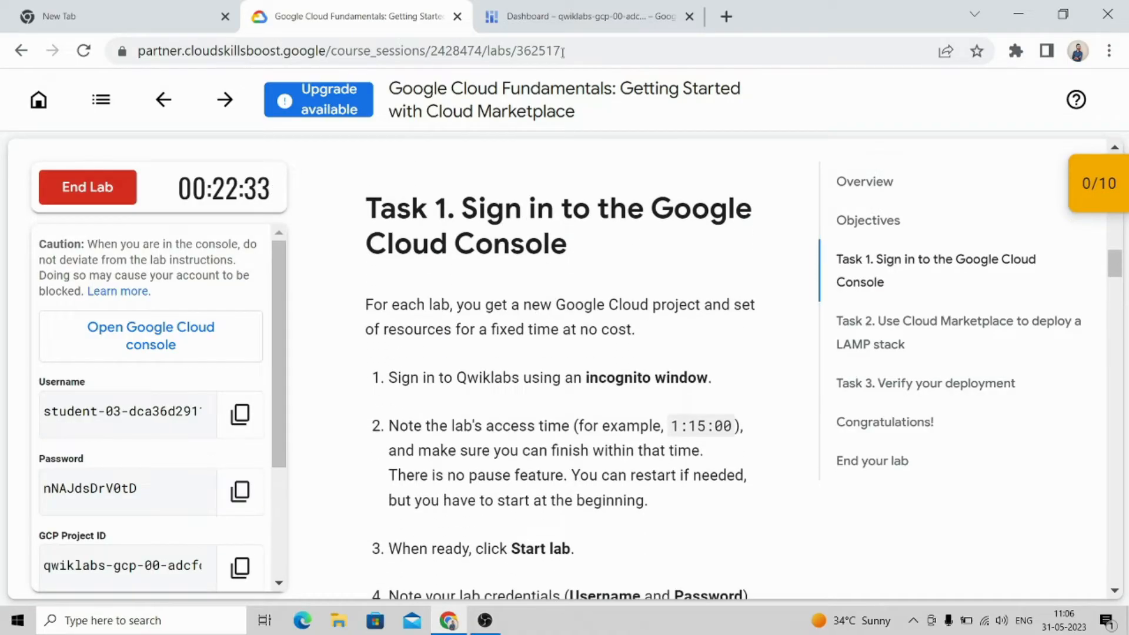
click(573, 16)
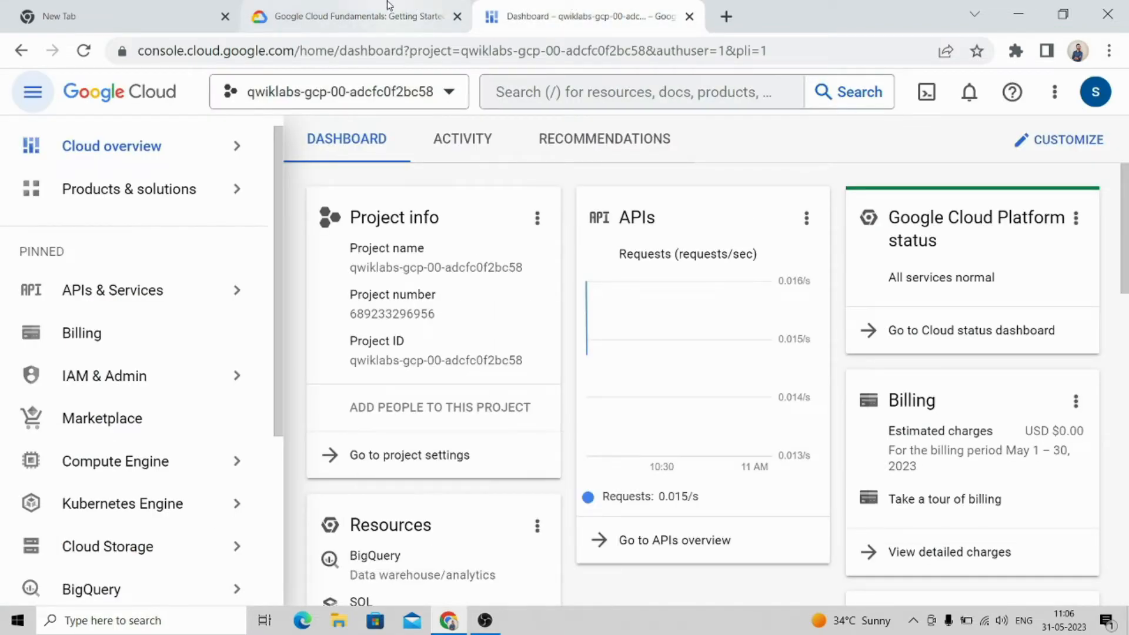
click(357, 16)
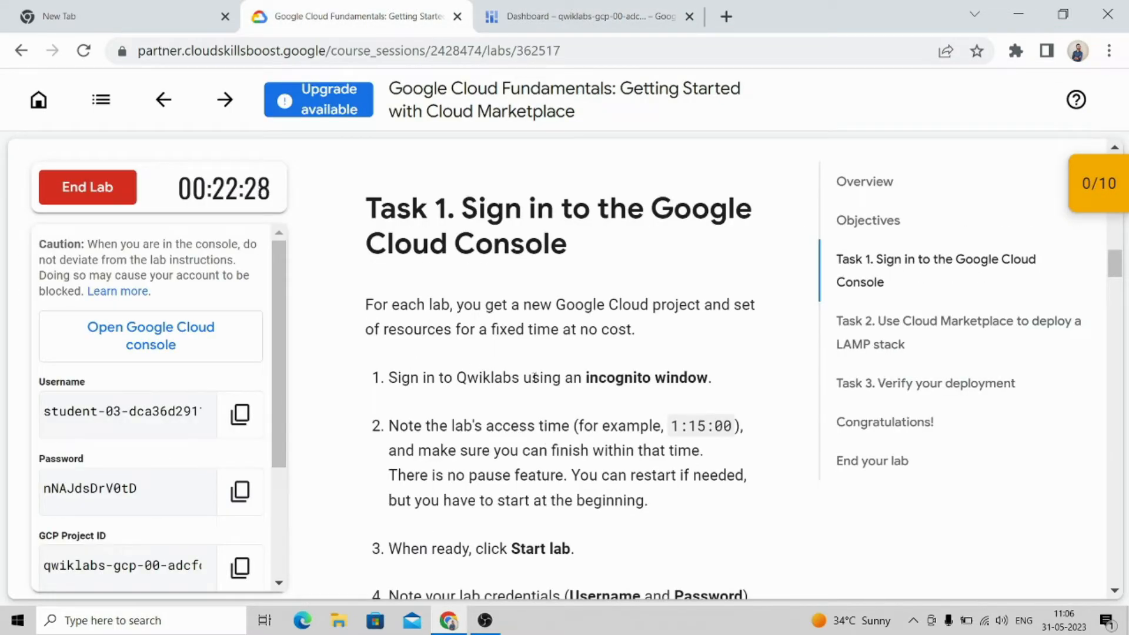
drag(533, 379, 689, 396)
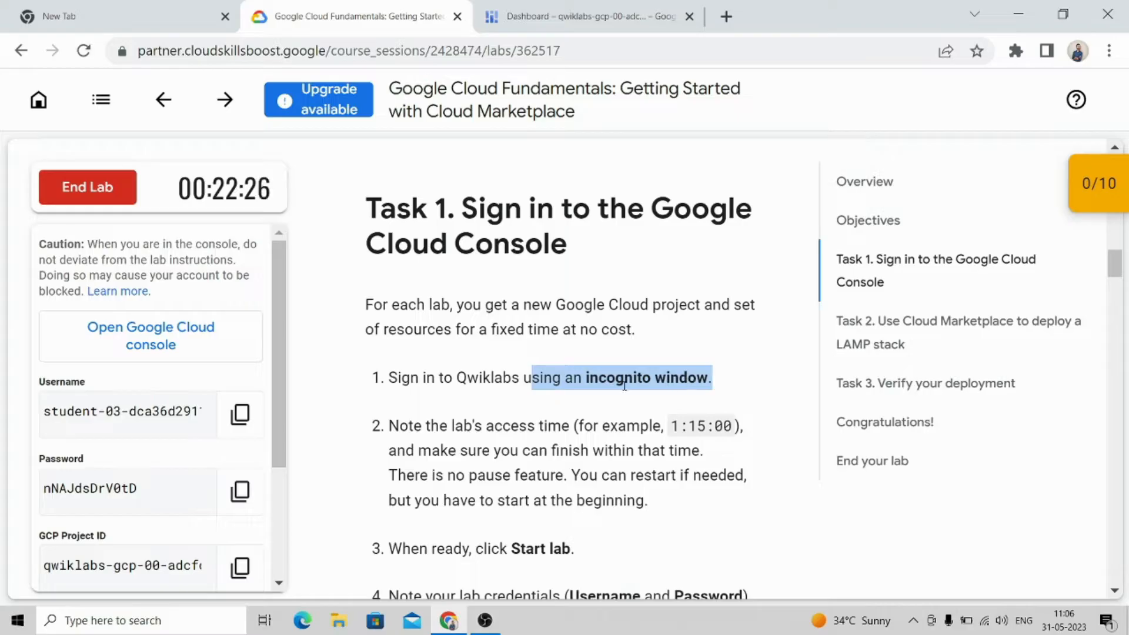
scroll(613, 395, down, 1)
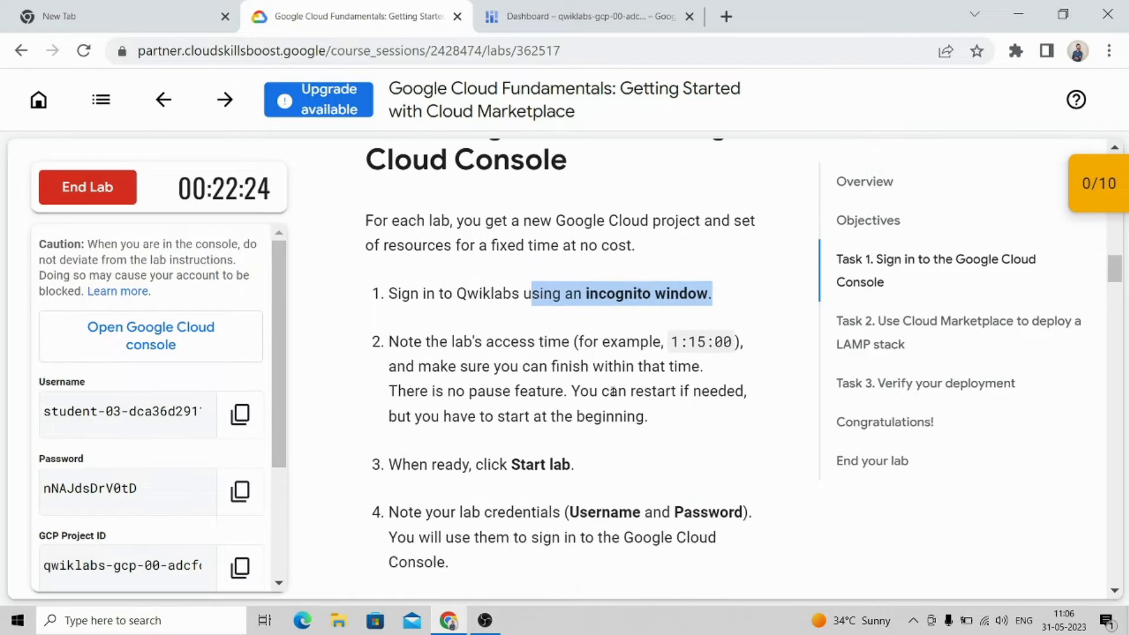
Re-read the Task 2 Cloud Console instruction while flipping between the console and lab tabs.
click(618, 14)
click(344, 14)
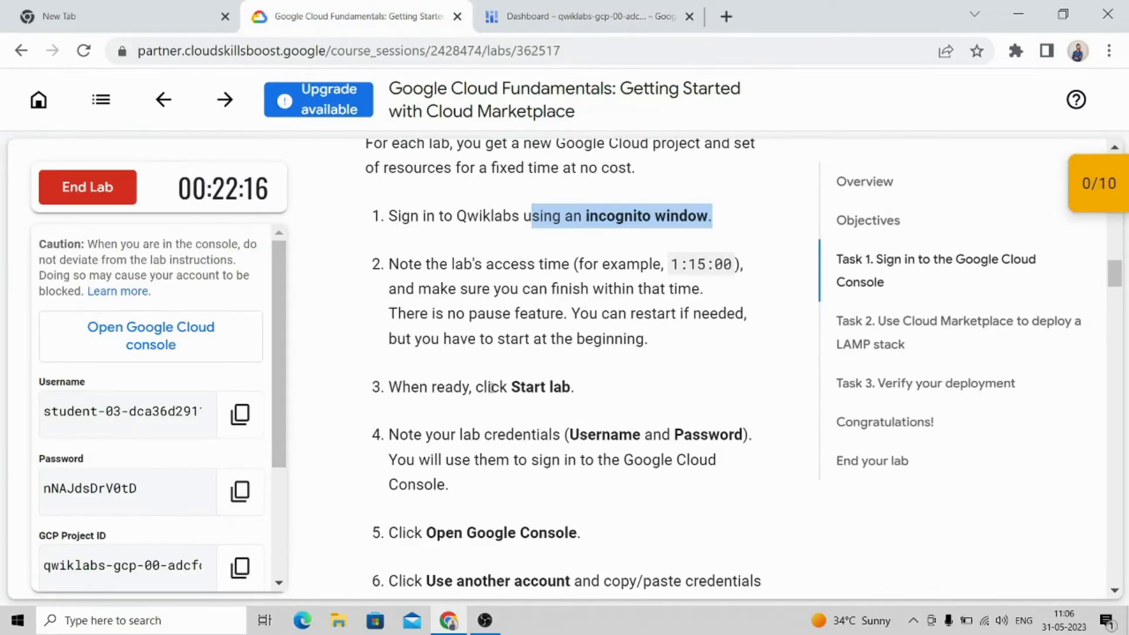
click(493, 388)
drag(492, 388, 575, 388)
scroll(598, 397, down, 2)
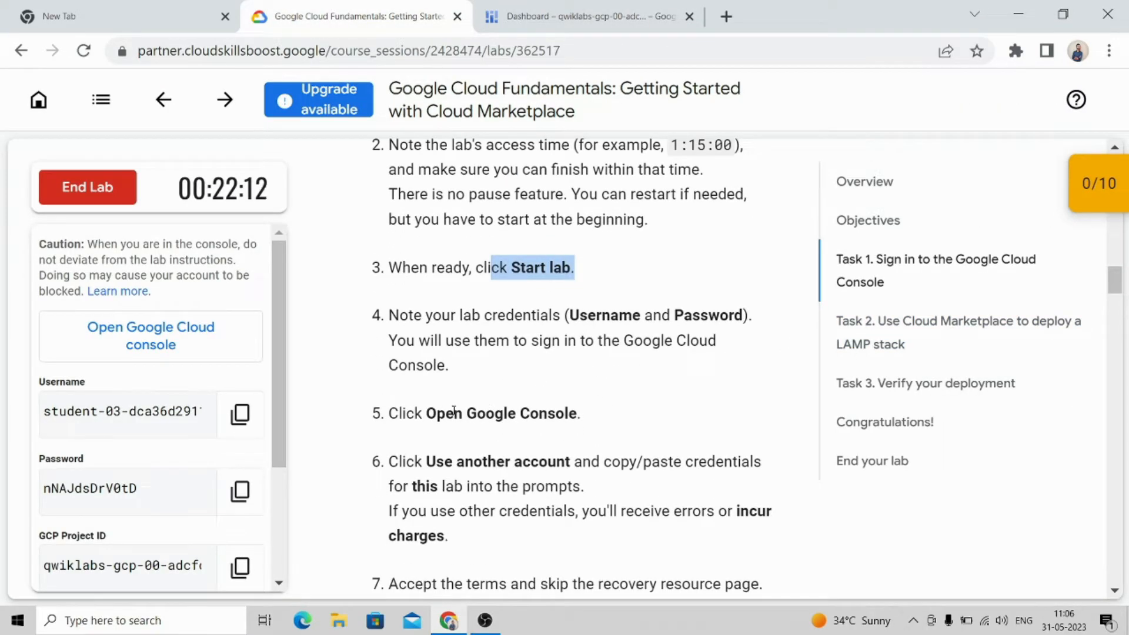
drag(445, 412, 582, 413)
scroll(637, 421, down, 3)
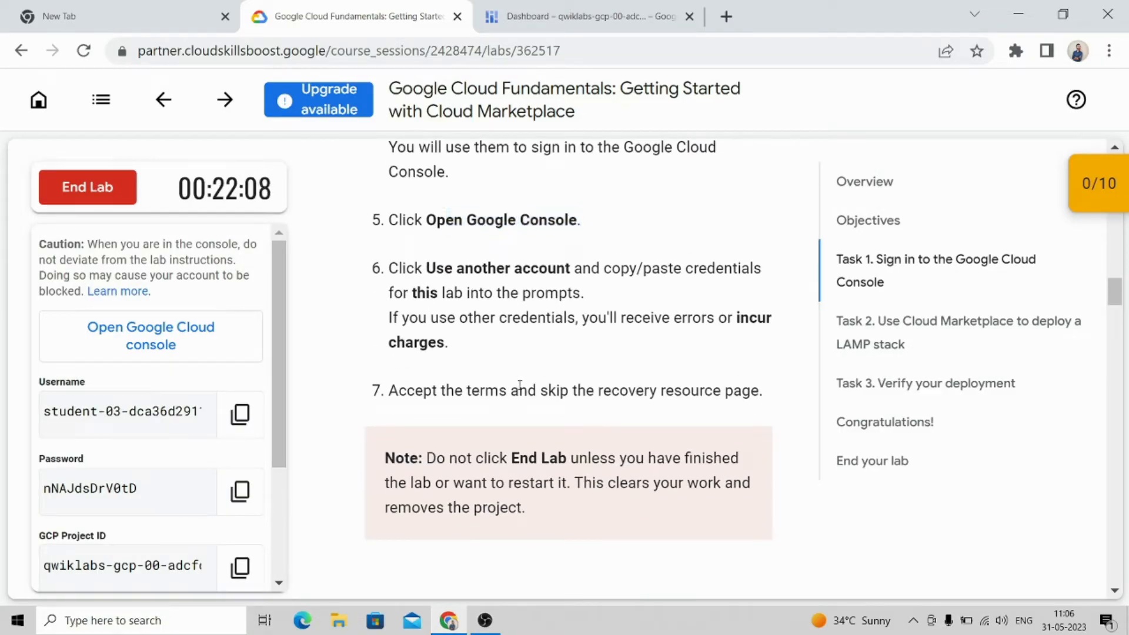
drag(516, 391, 623, 398)
scroll(623, 400, down, 3)
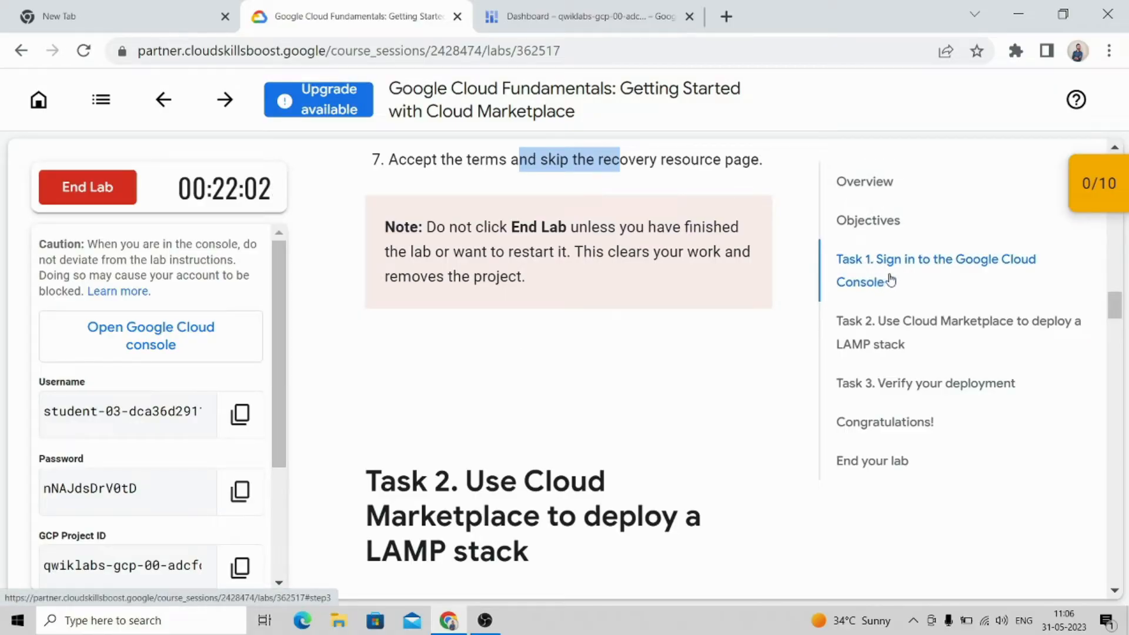
scroll(723, 304, down, 3)
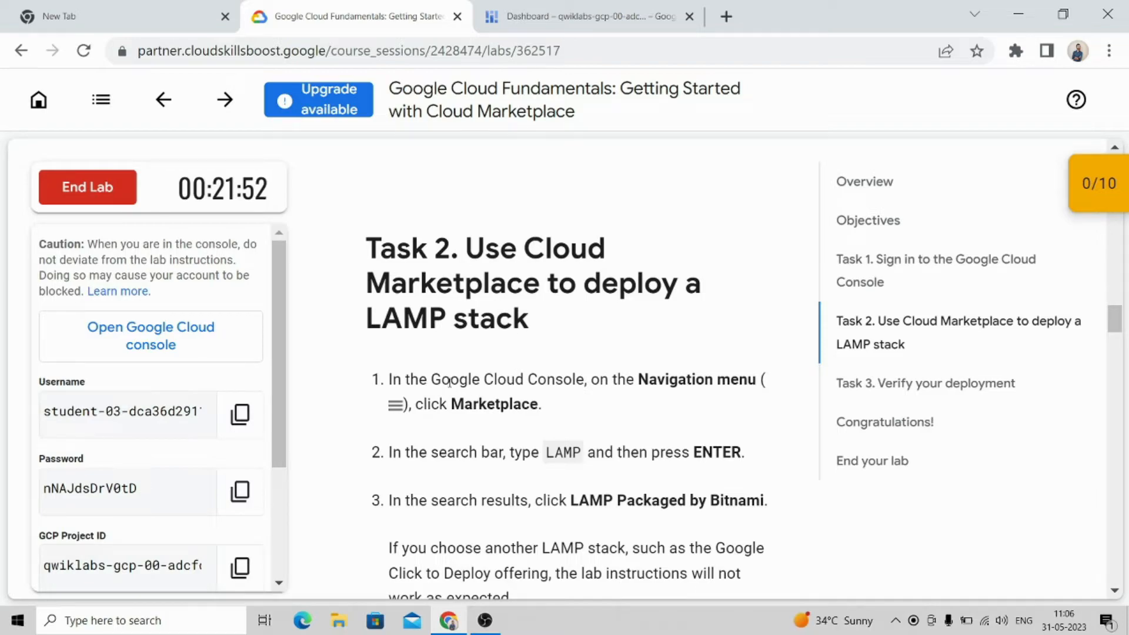
drag(481, 379, 584, 379)
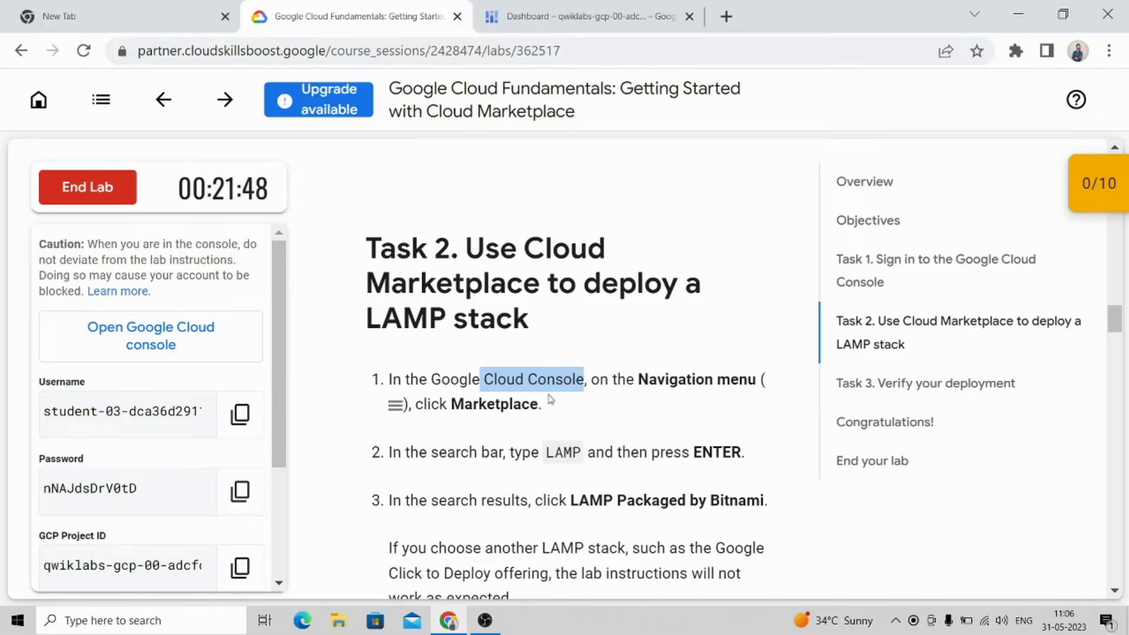
Search the Cloud Marketplace for LAMP, listing 60 results.
click(578, 16)
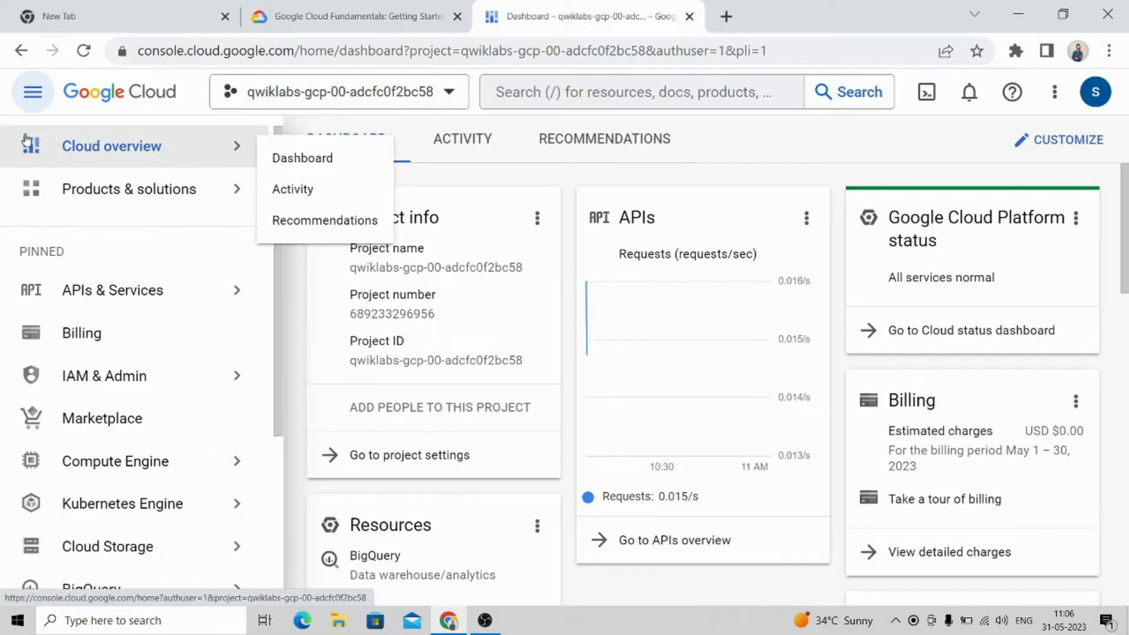
click(32, 92)
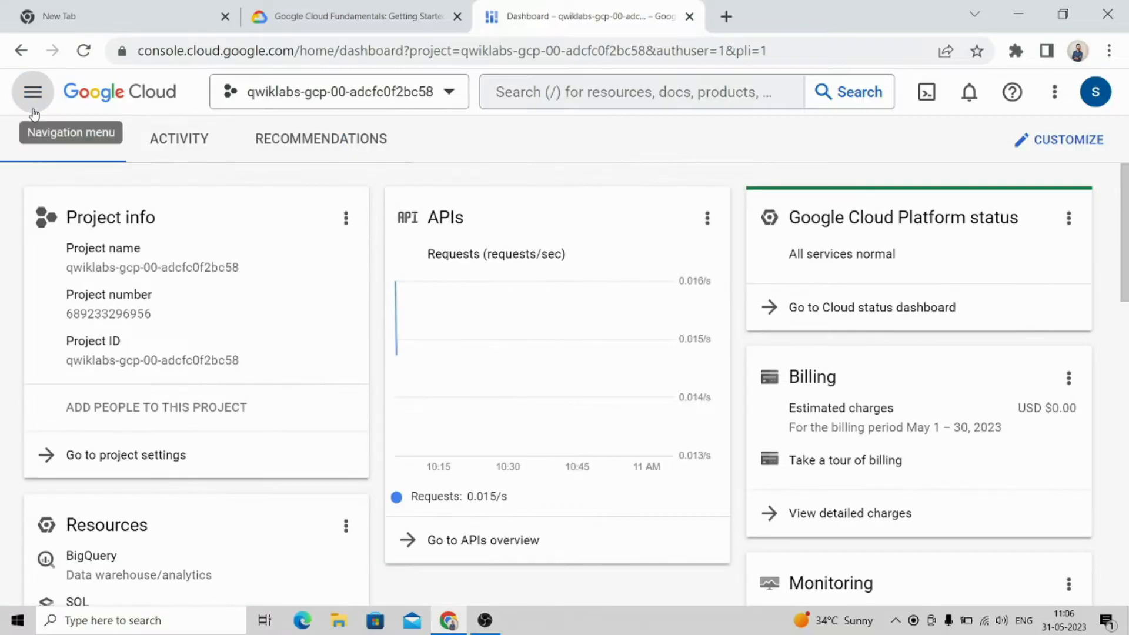
click(33, 96)
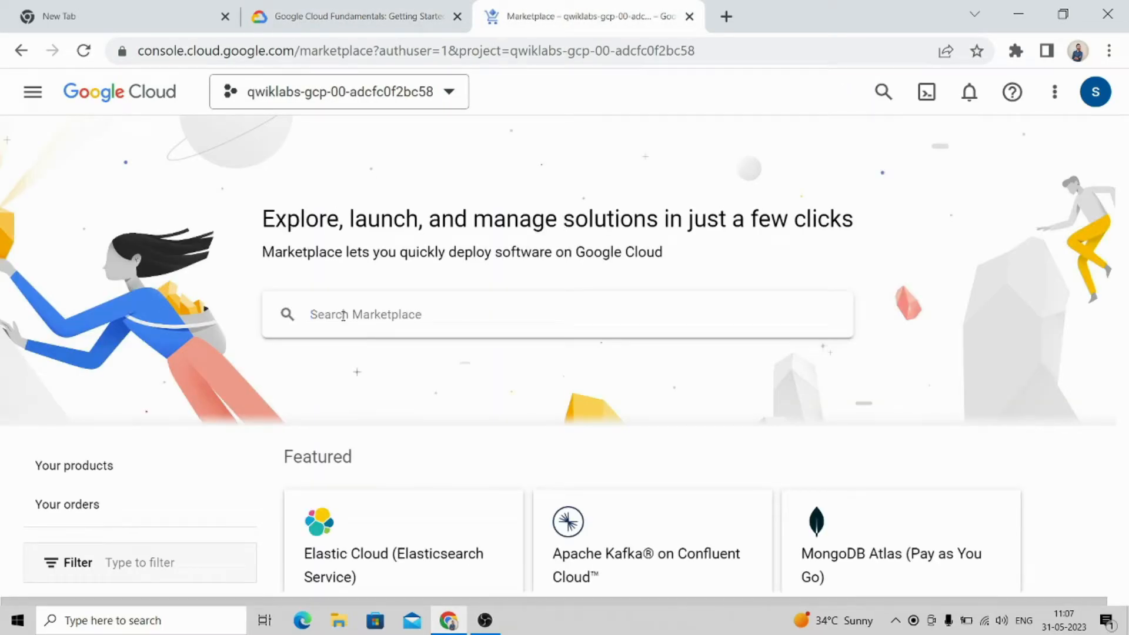
click(430, 307)
text(LAMP)
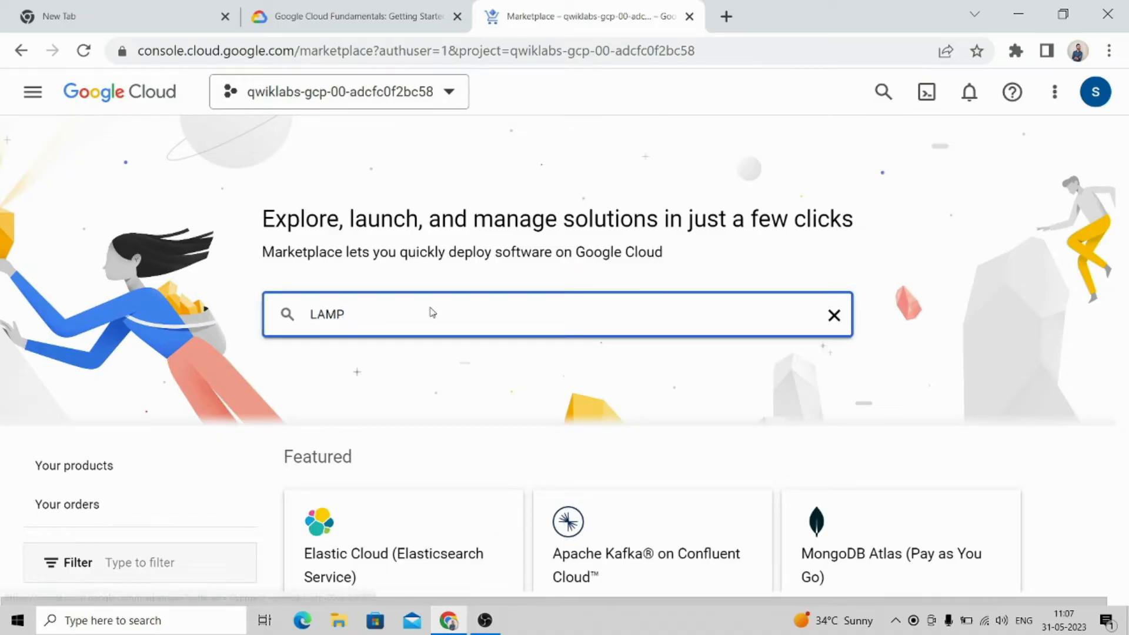
key(Return)
click(359, 17)
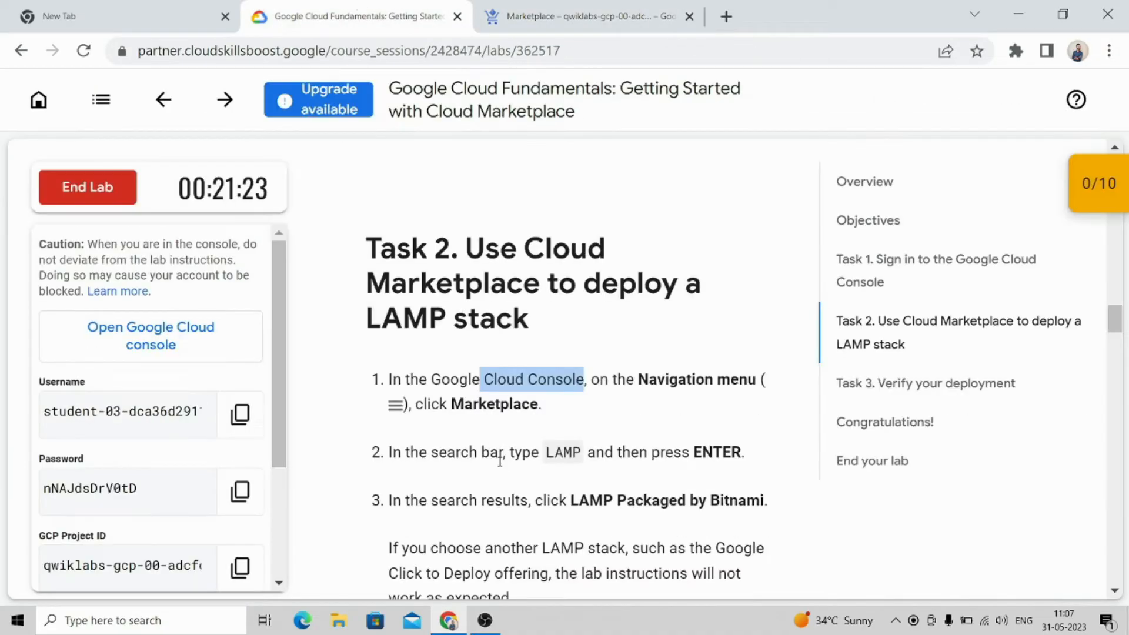
scroll(501, 463, down, 1)
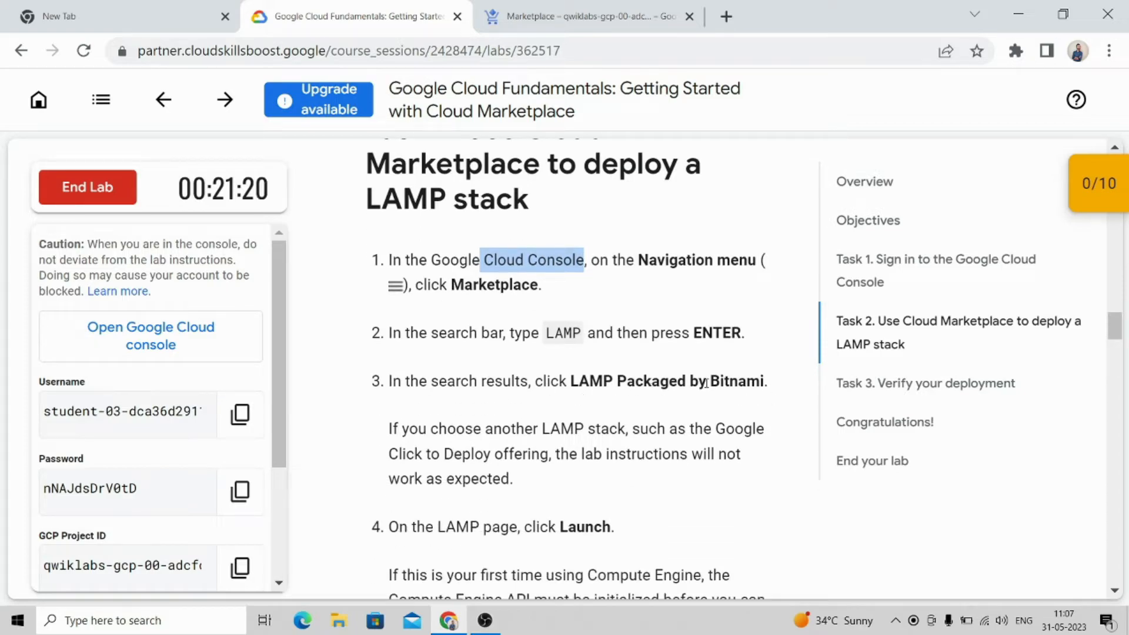
key(ctrl+Tab)
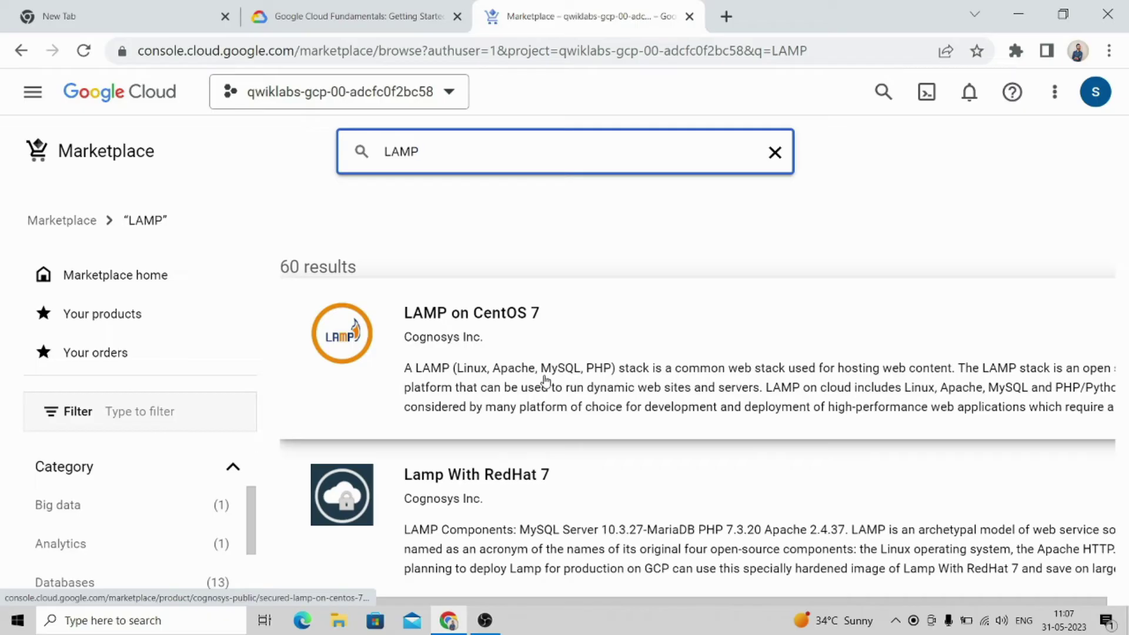
scroll(547, 381, down, 3)
scroll(547, 381, down, 3)
scroll(530, 397, down, 4)
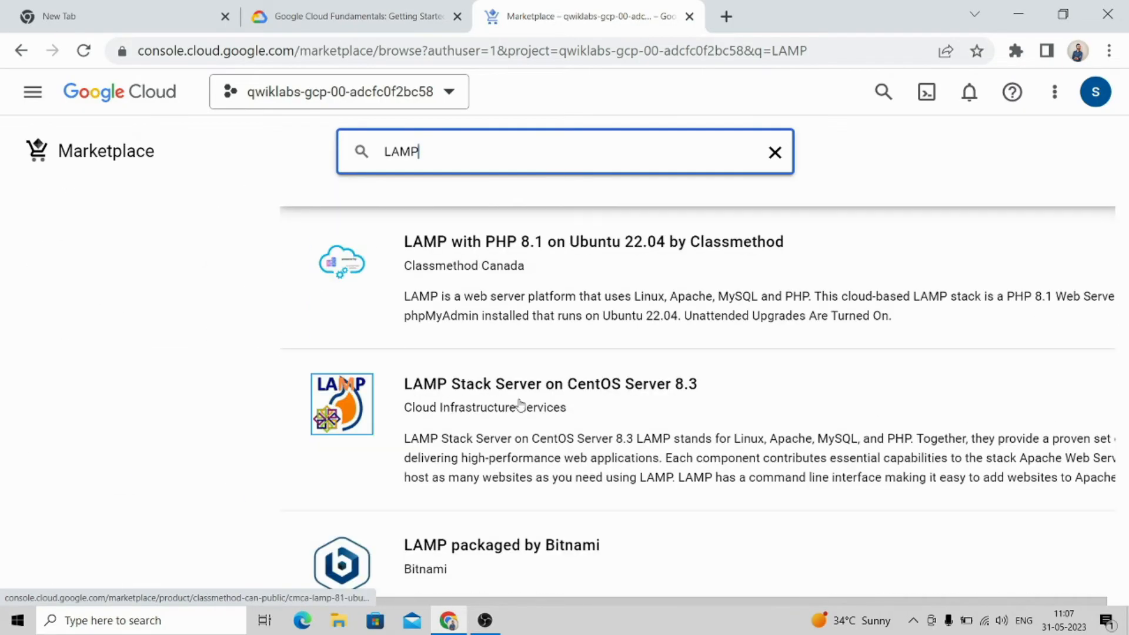
scroll(517, 547, down, 2)
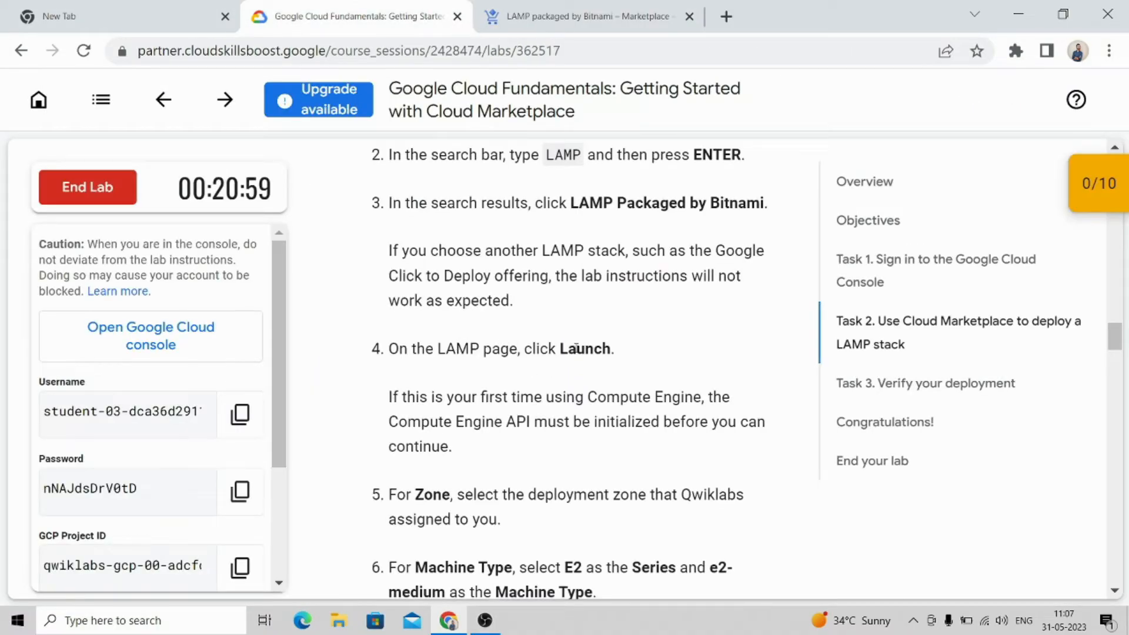
Launch LAMP packaged by Bitnami into a new deployment form and read the zone step.
click(573, 16)
click(222, 338)
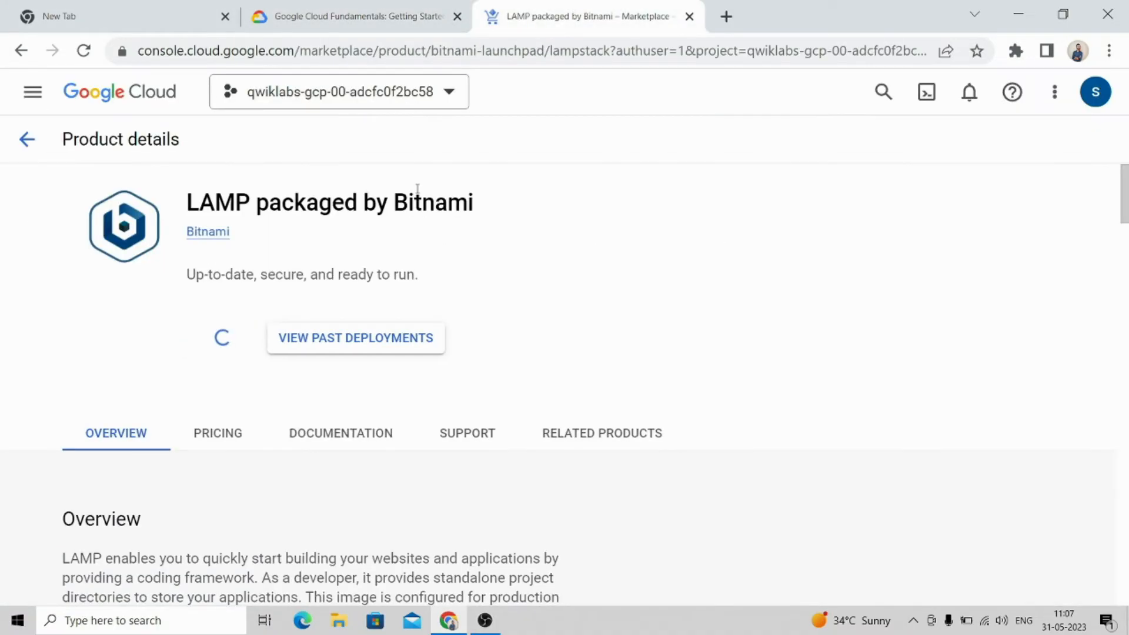
click(214, 337)
click(357, 15)
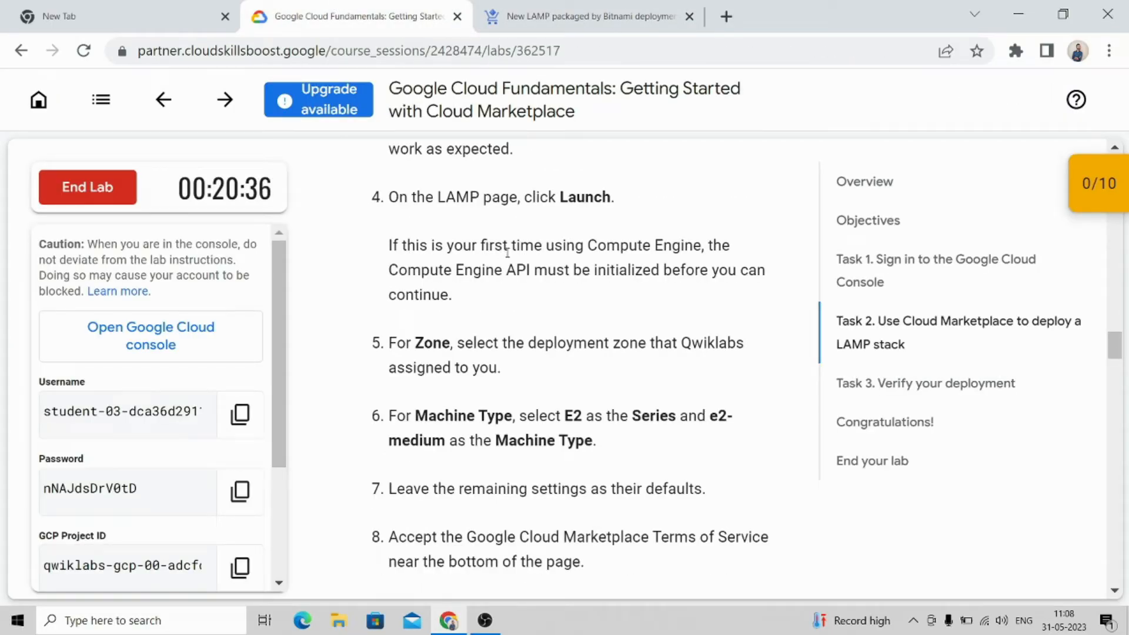
drag(505, 270, 572, 271)
drag(457, 342, 518, 367)
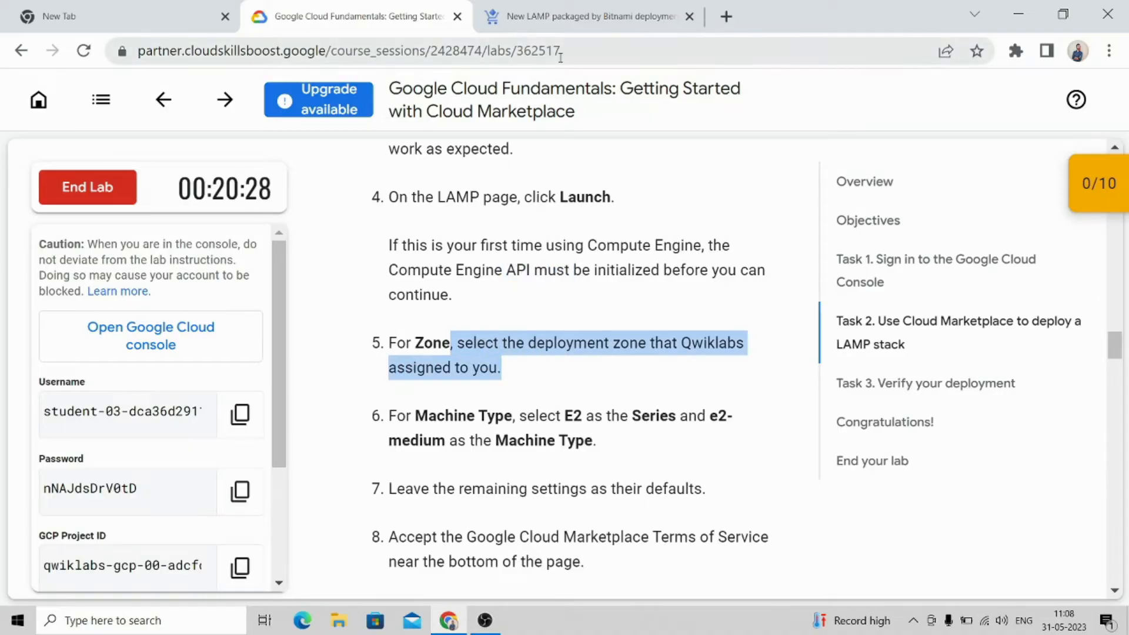
Copy the lab's assigned zone and set the deployment zone to us-west4-a.
click(582, 16)
click(307, 13)
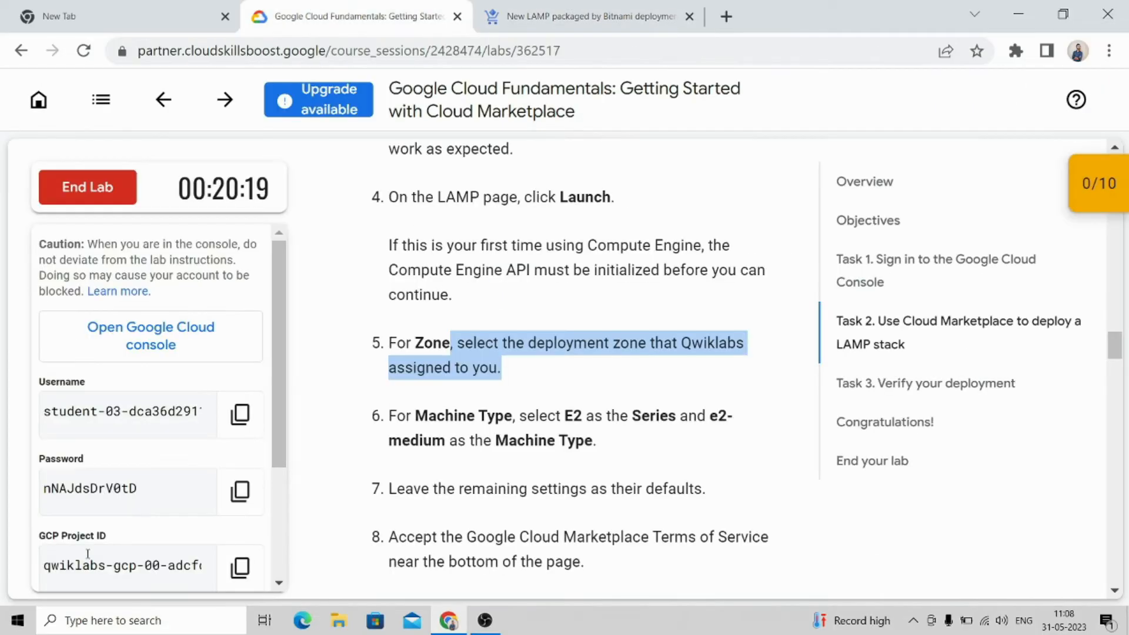
scroll(97, 546, down, 3)
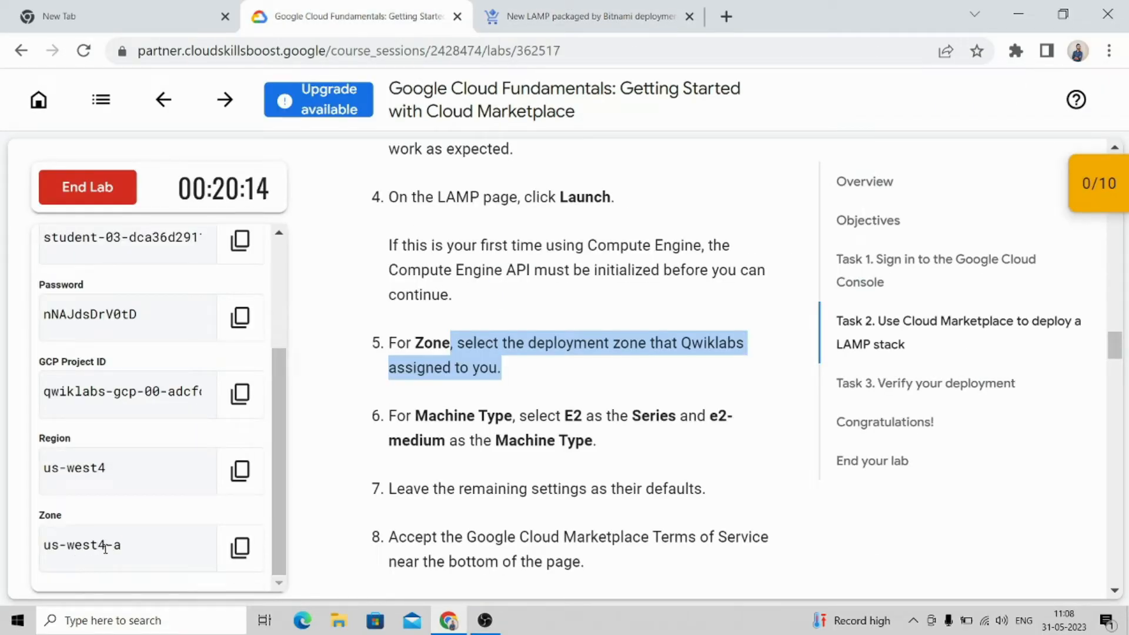
click(240, 547)
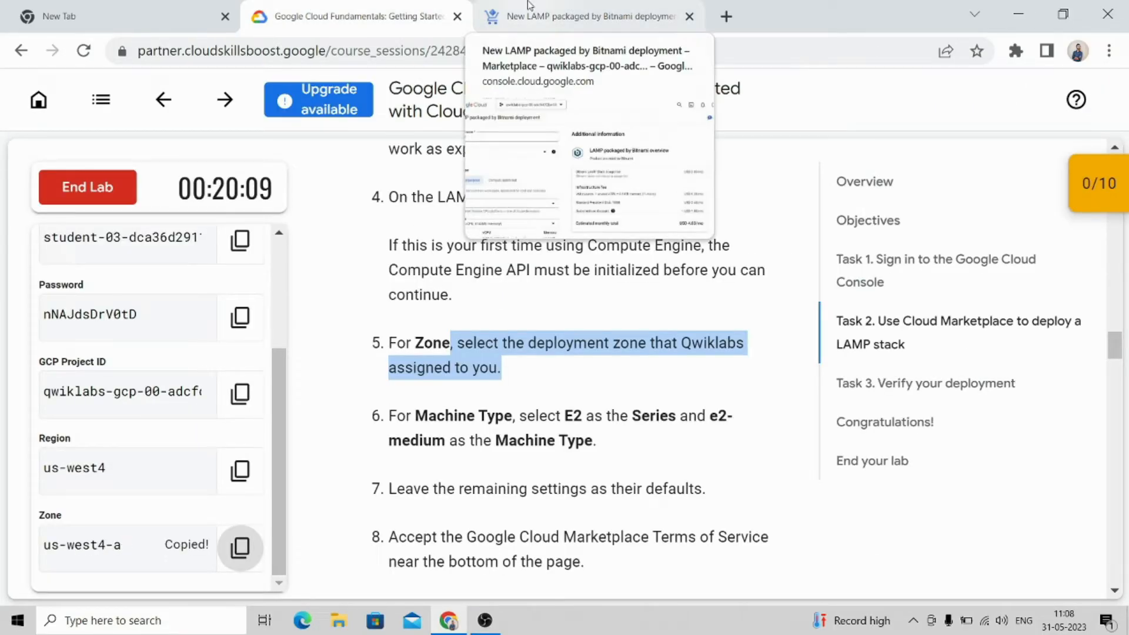
click(582, 16)
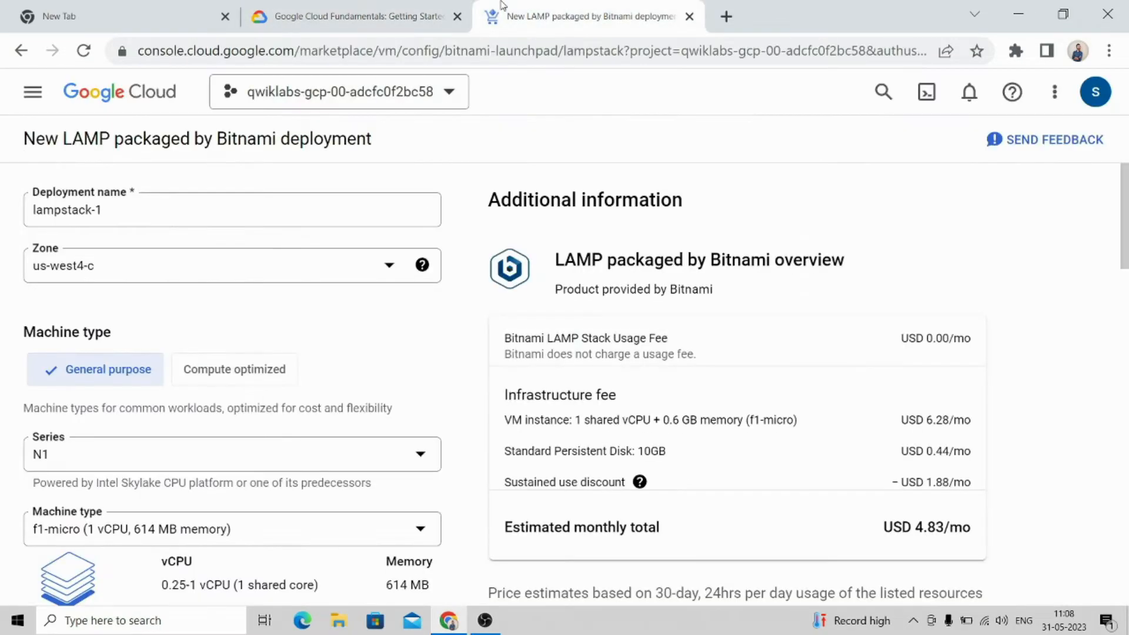
click(184, 273)
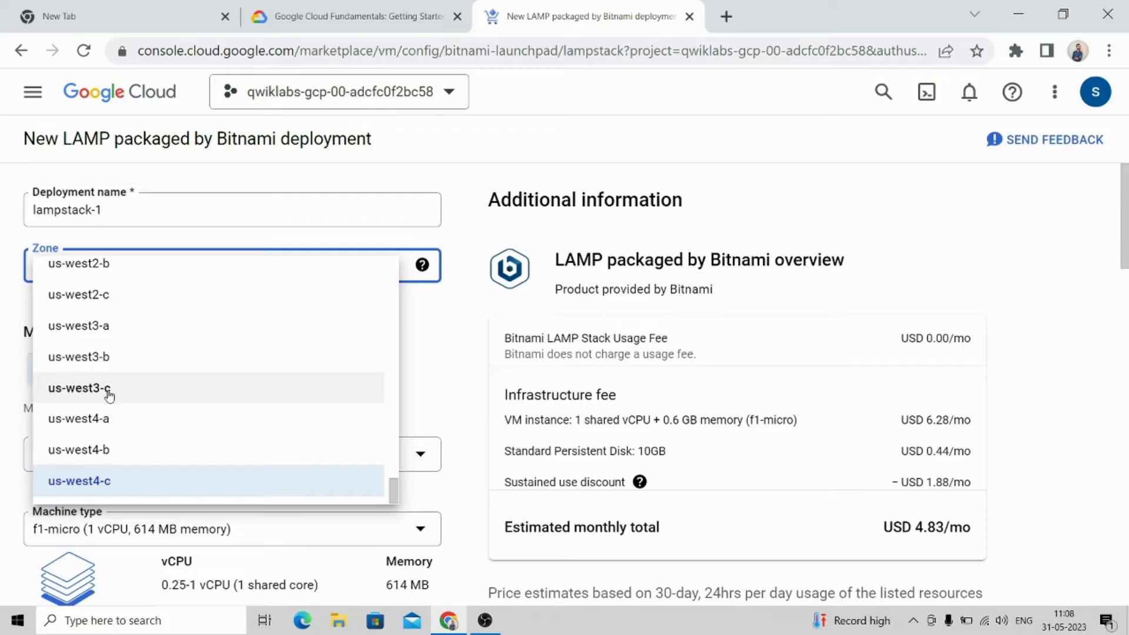
click(95, 420)
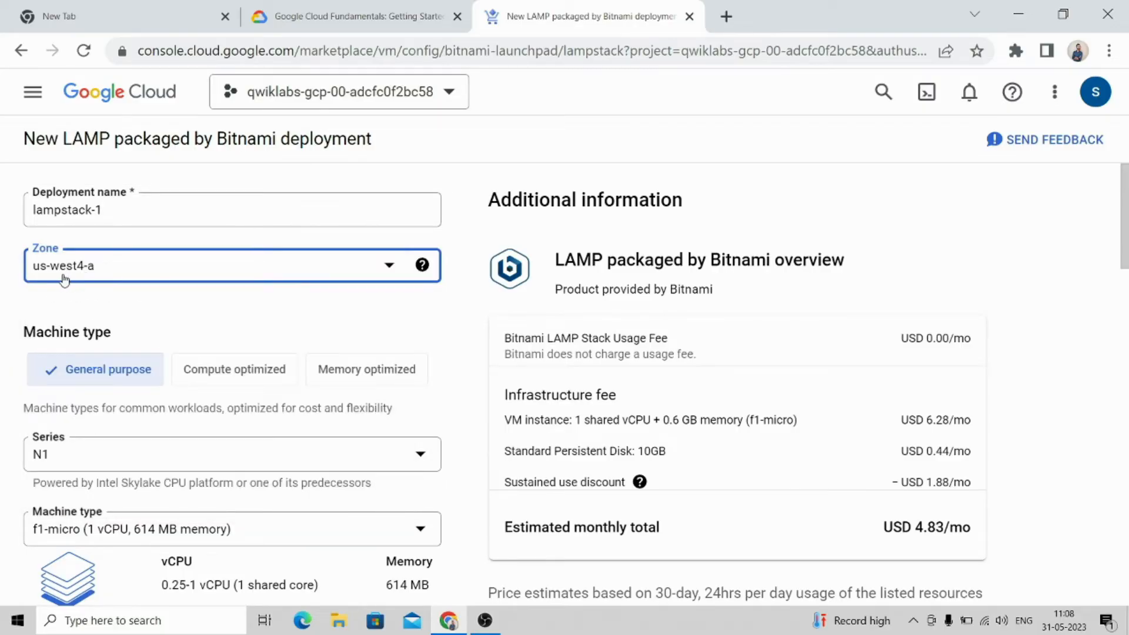
click(358, 16)
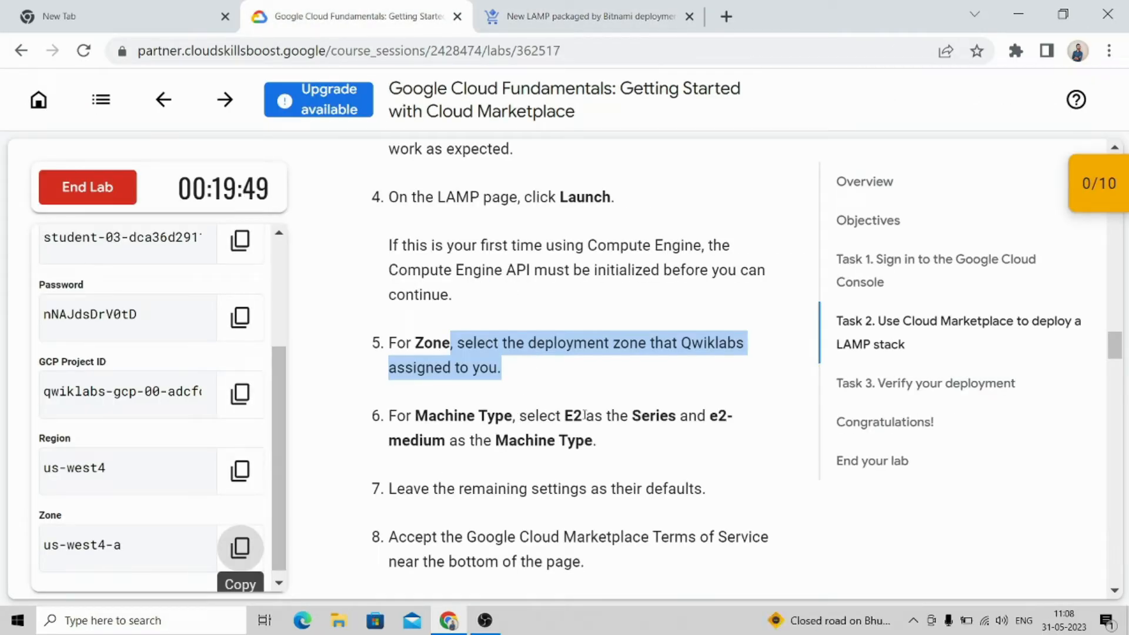
Set the deployment's machine series to E2, checking it against the lab instructions.
click(547, 16)
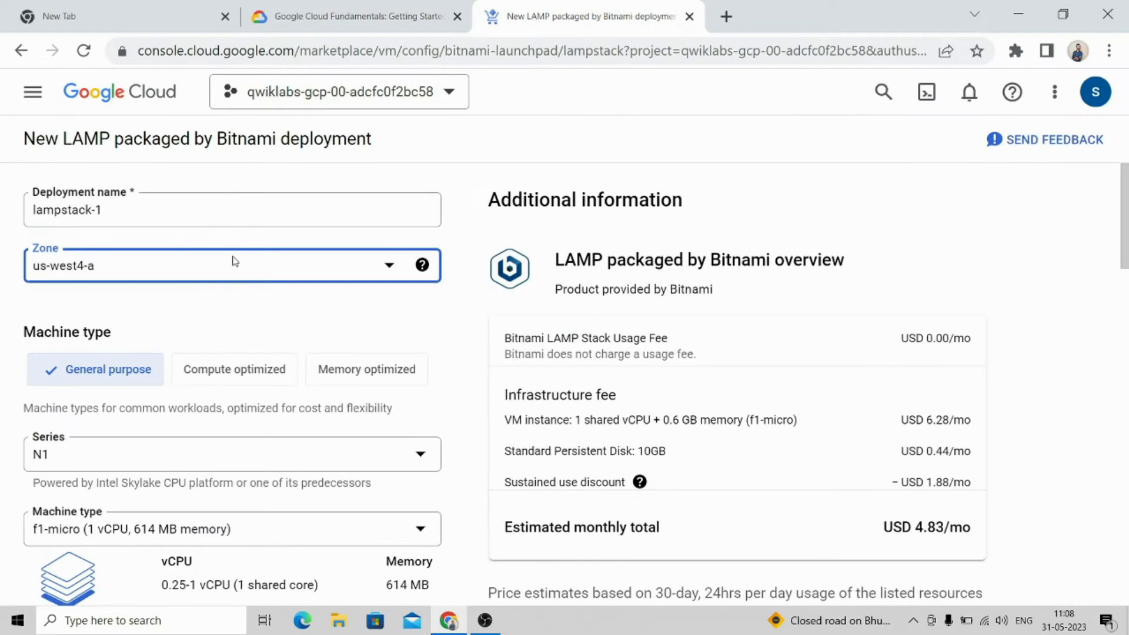
scroll(186, 334, down, 2)
click(230, 279)
click(56, 312)
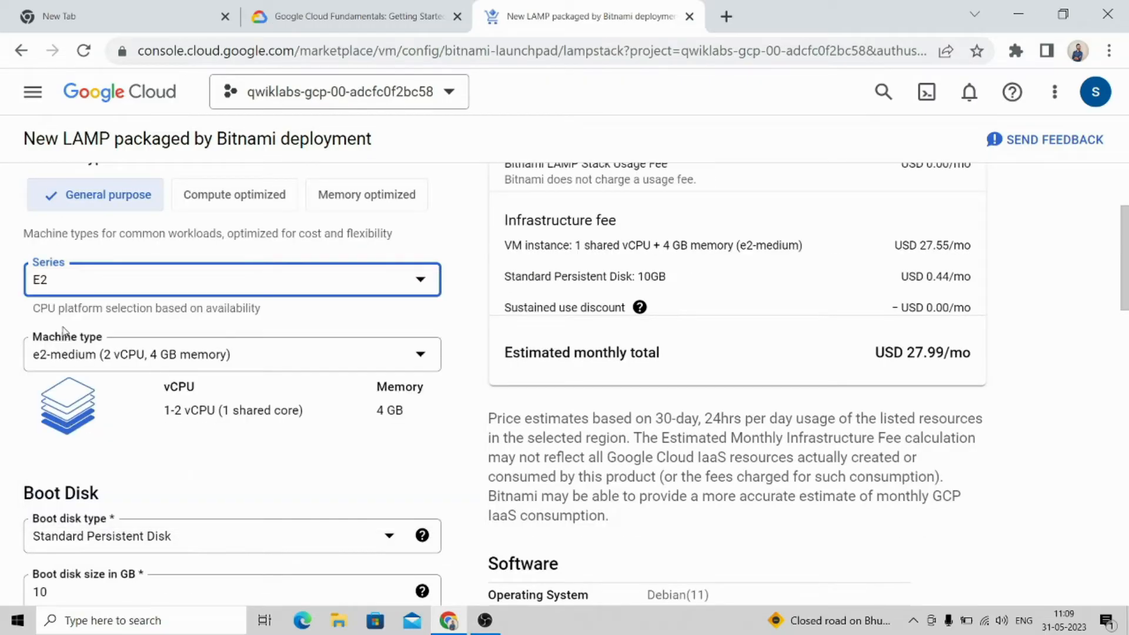
click(312, 16)
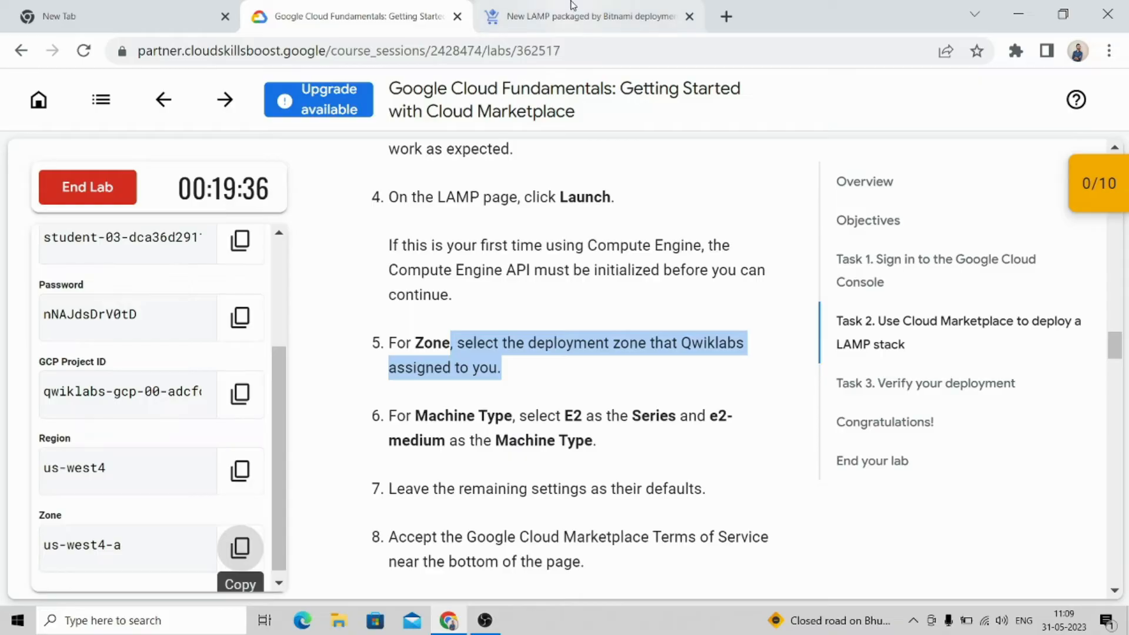
click(591, 16)
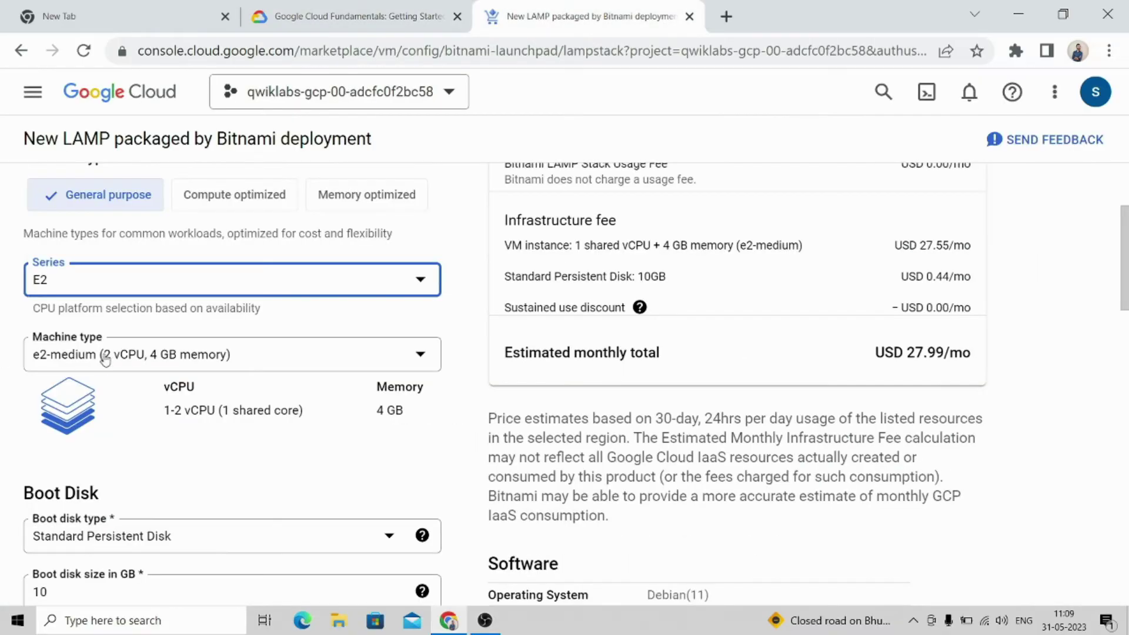
click(344, 16)
scroll(517, 336, down, 2)
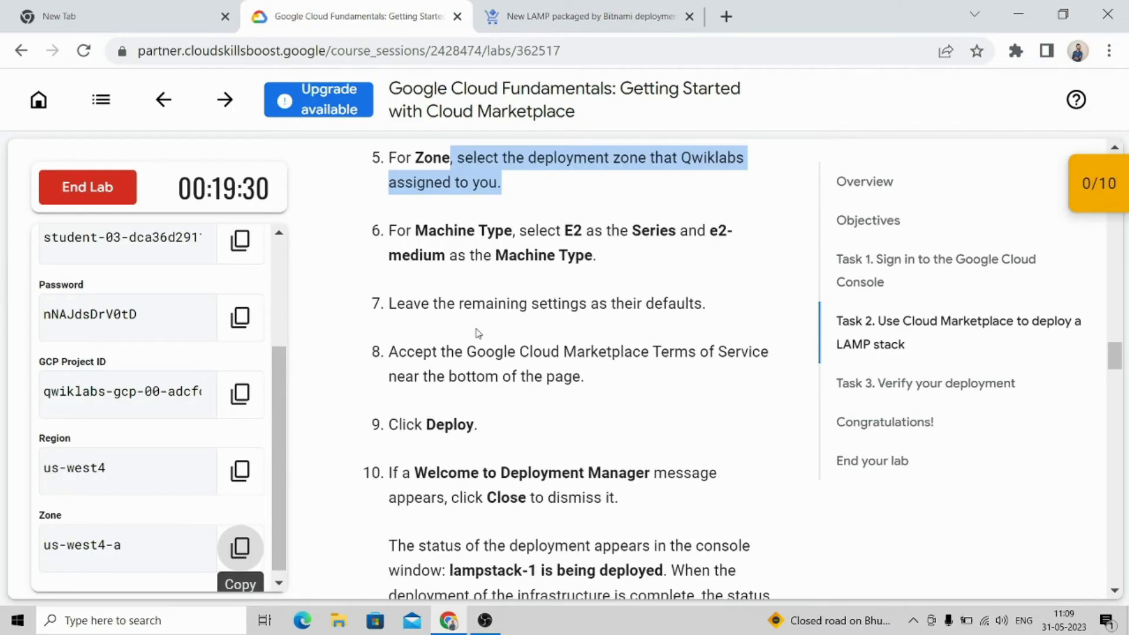
scroll(597, 339, down, 1)
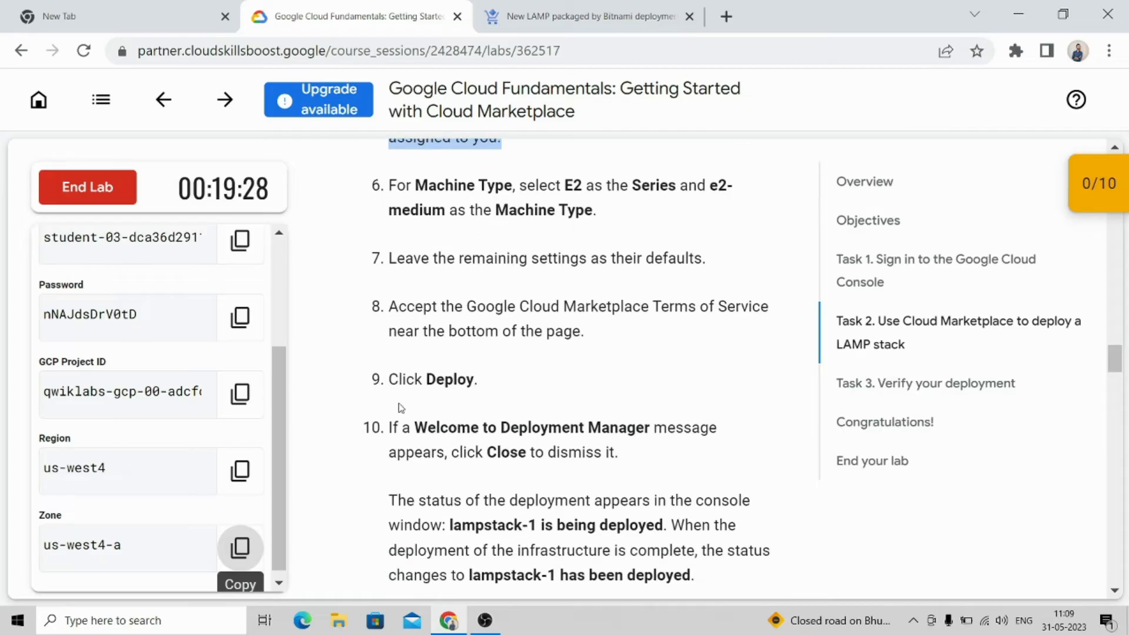
Accept the Marketplace terms of service and deploy the LAMP stack.
click(554, 16)
scroll(240, 291, up, 1)
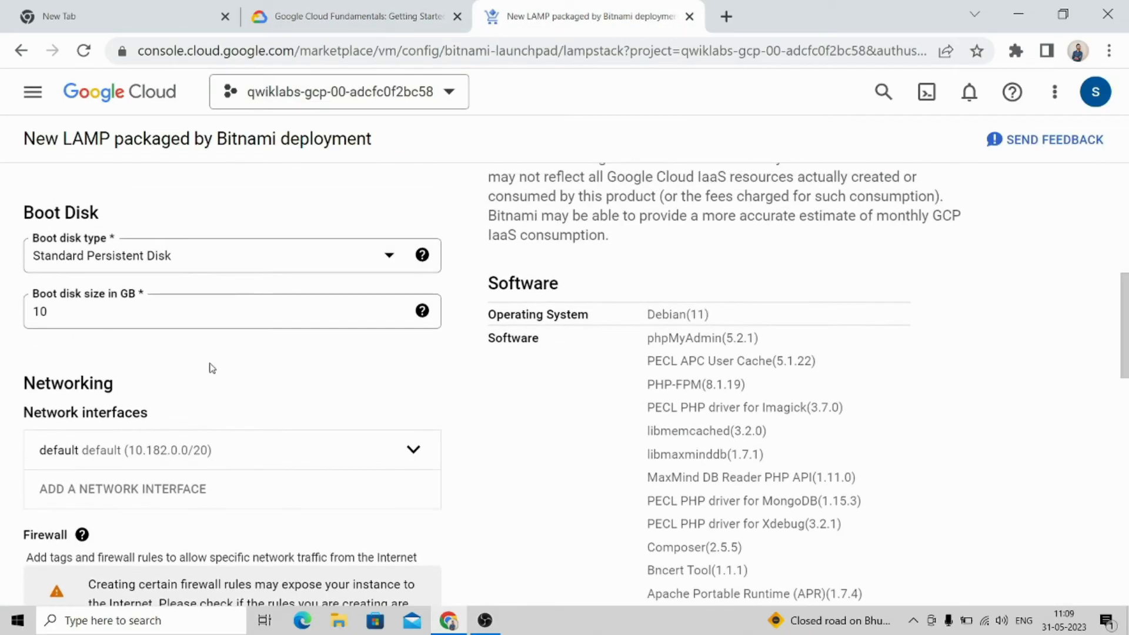
scroll(197, 369, down, 5)
scroll(303, 373, down, 2)
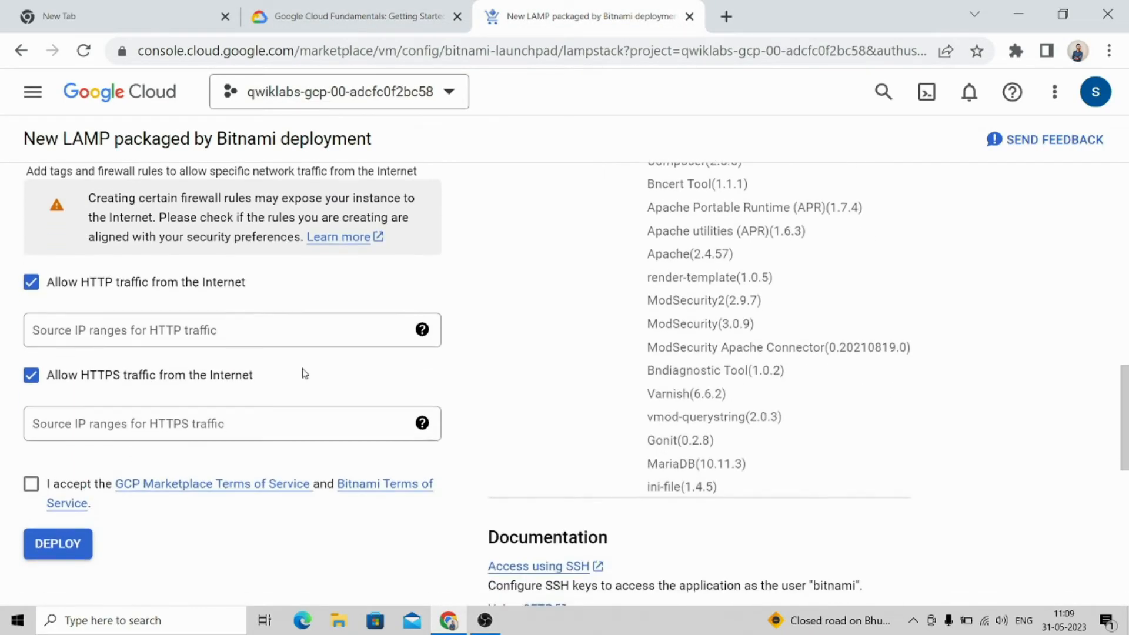
scroll(303, 373, down, 3)
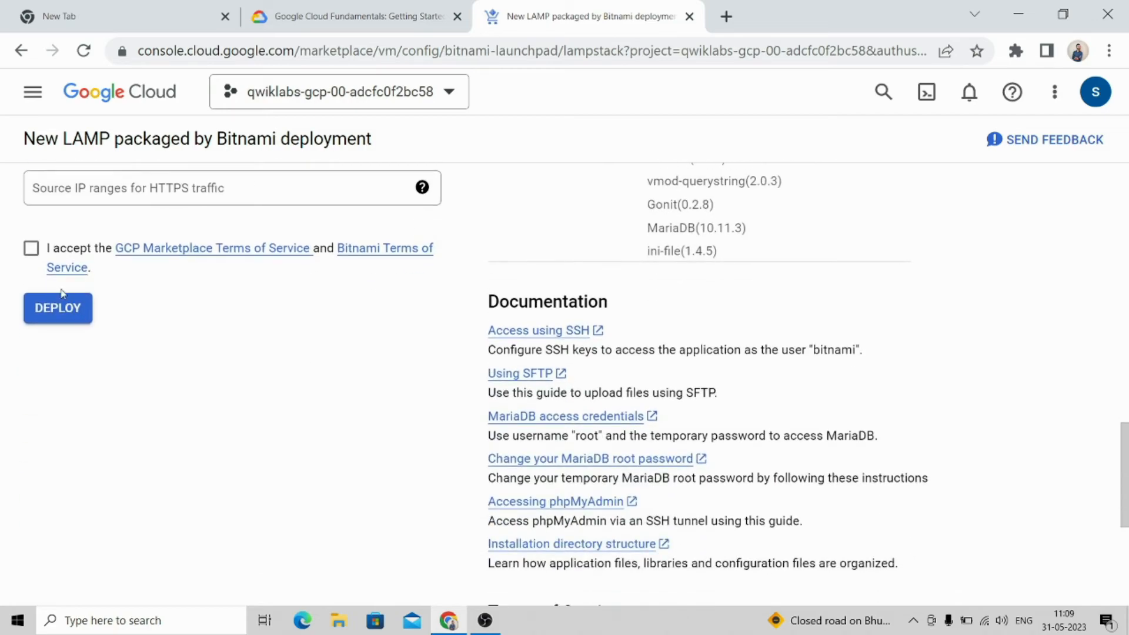
click(32, 252)
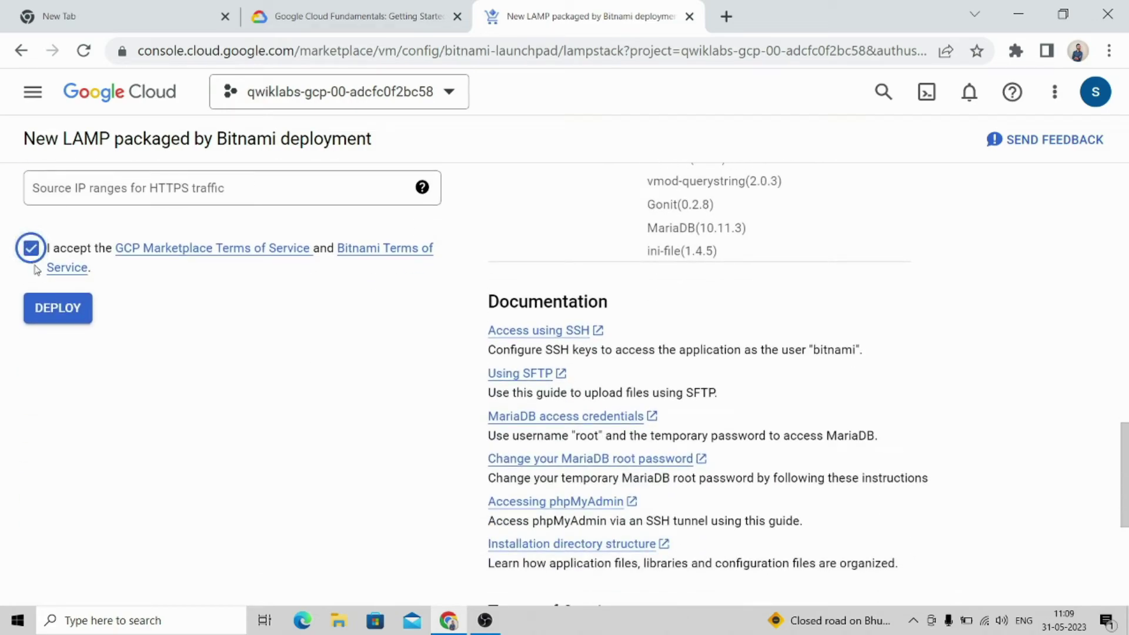
click(51, 309)
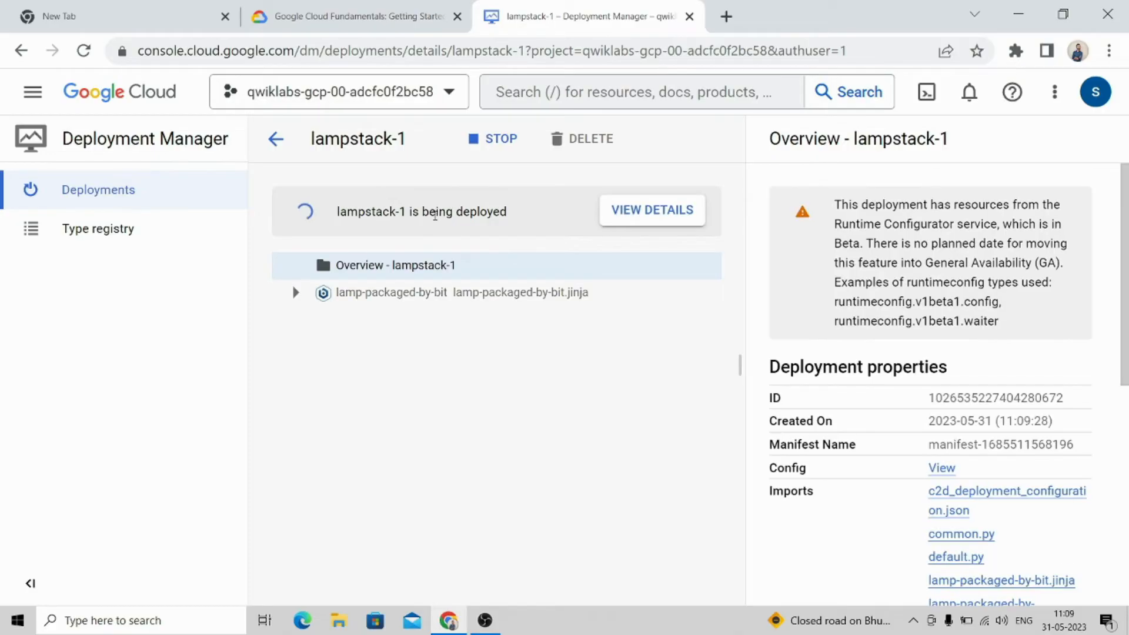
Wait for lampstack-1 to finish deploying and view the lamp-packaged-by-bit details.
click(357, 16)
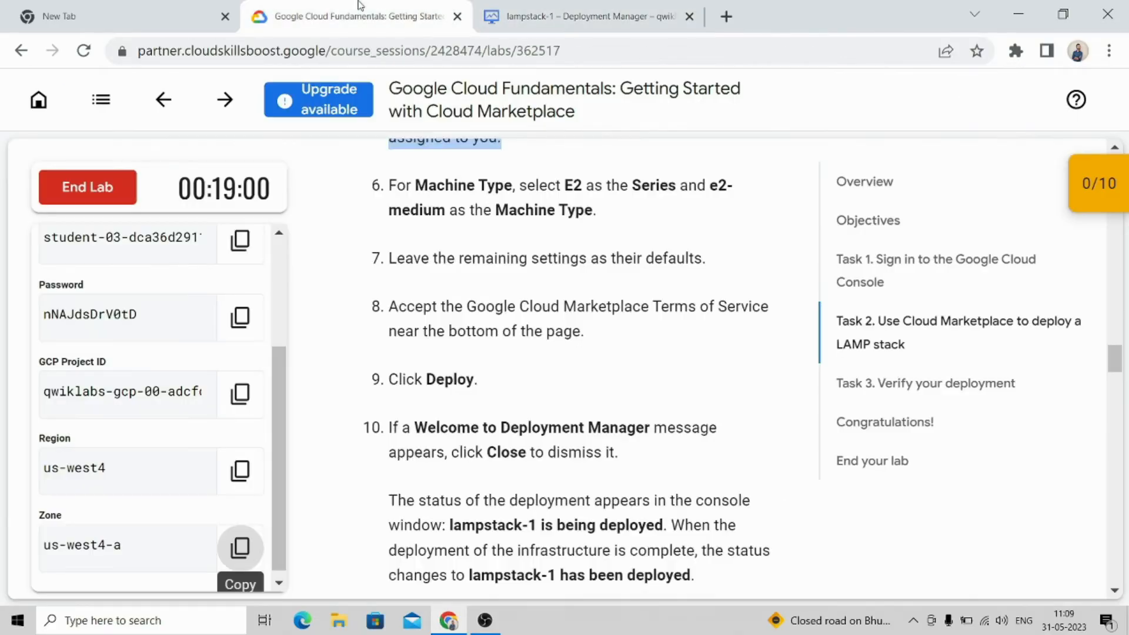
scroll(509, 402, down, 3)
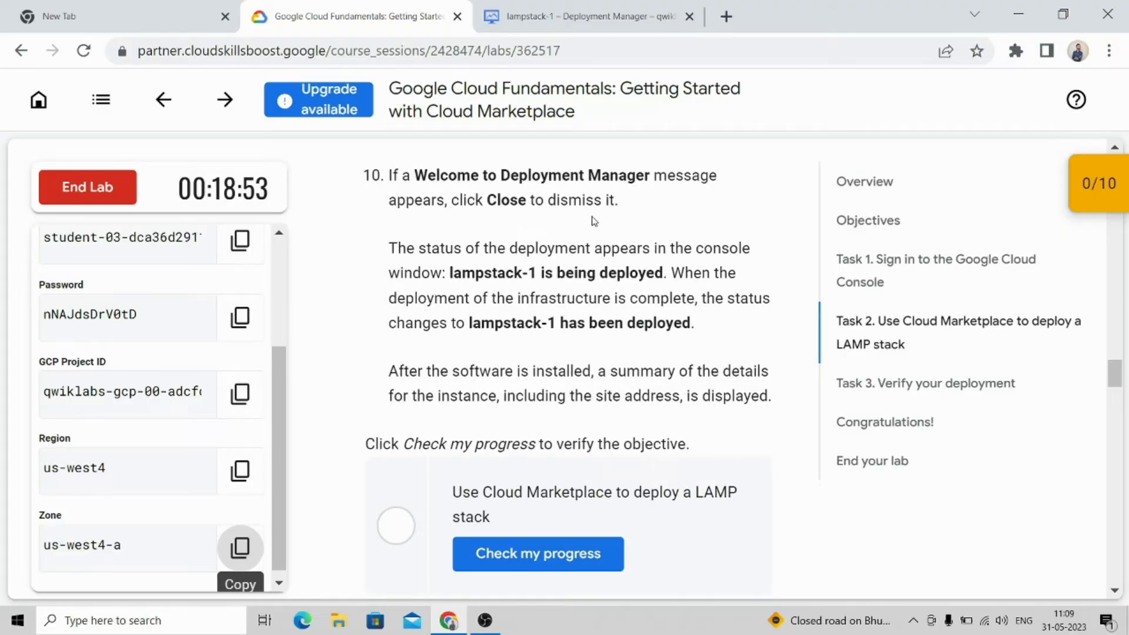
scroll(593, 221, down, 1)
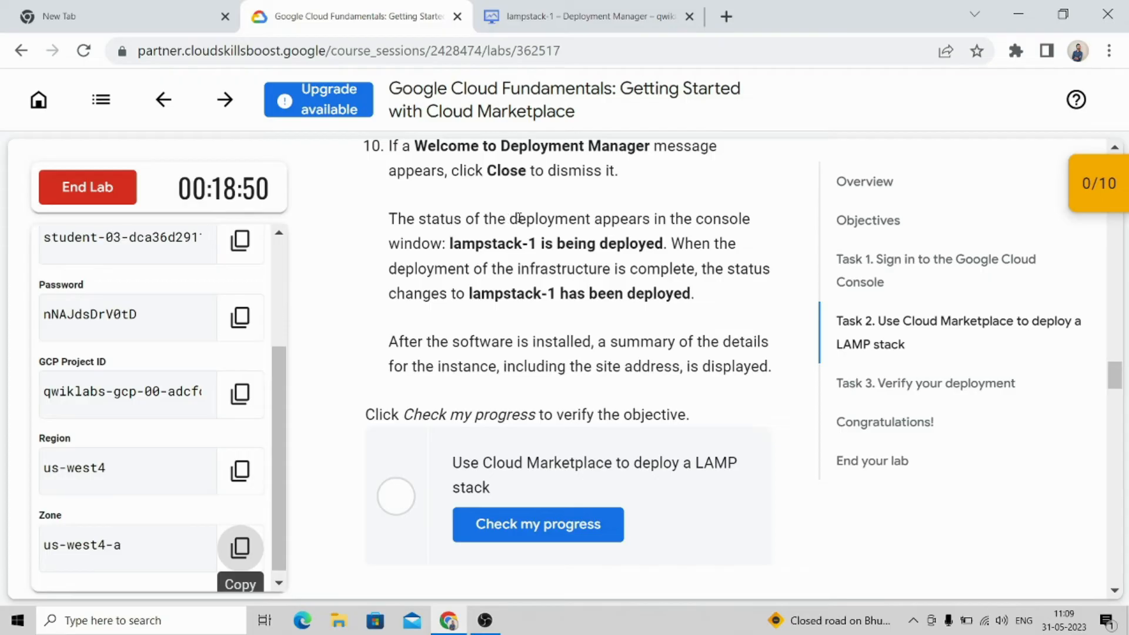
drag(511, 219, 623, 219)
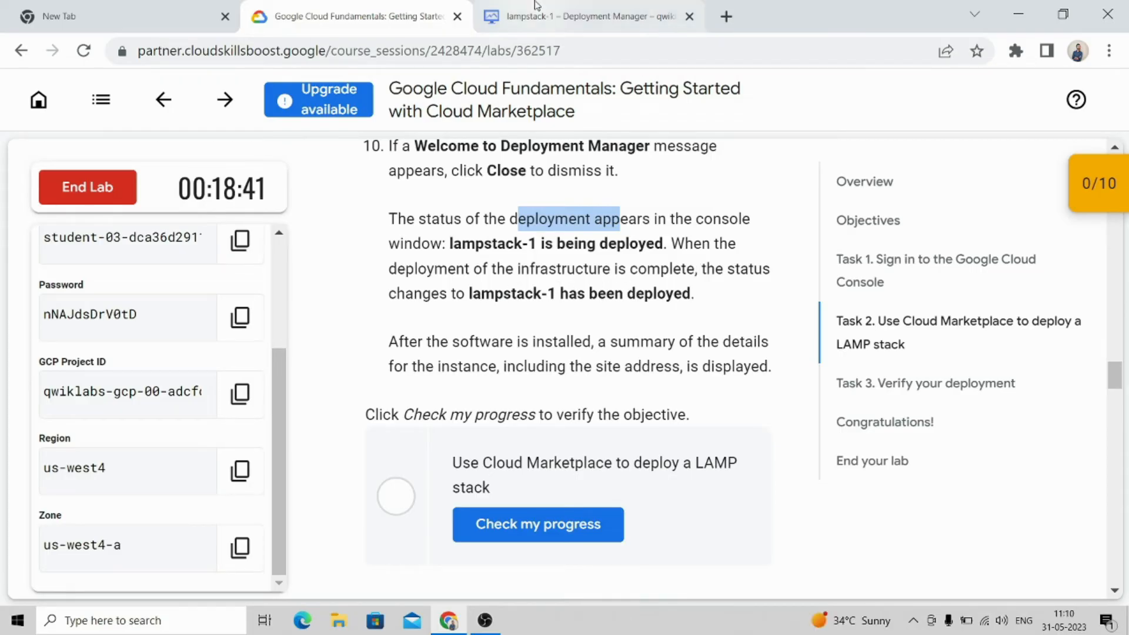
click(564, 16)
click(617, 291)
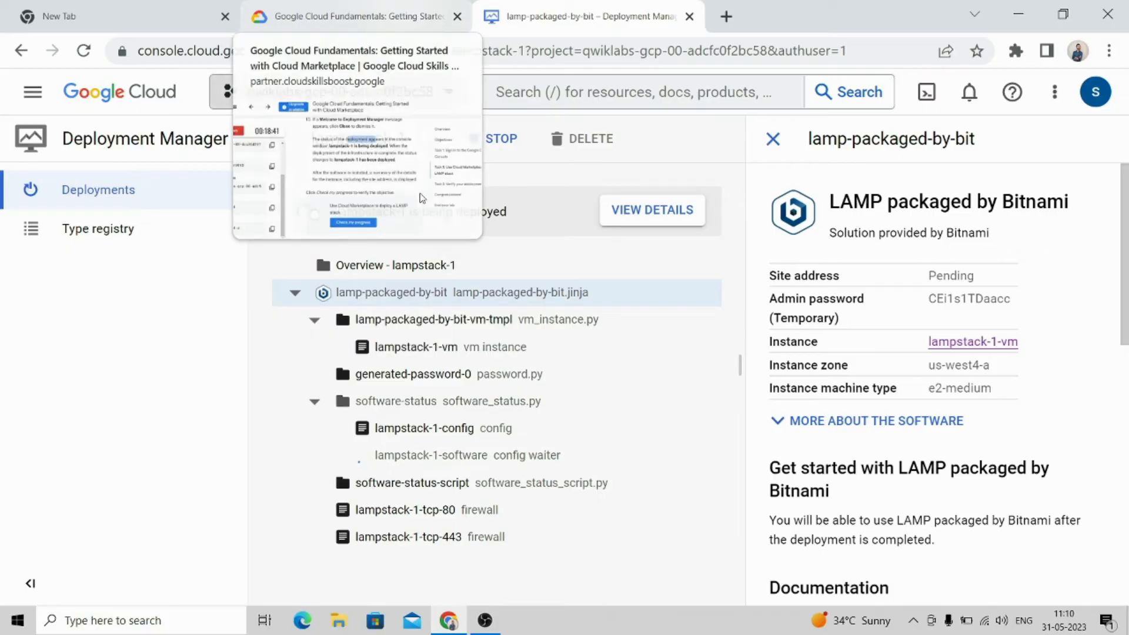
click(368, 17)
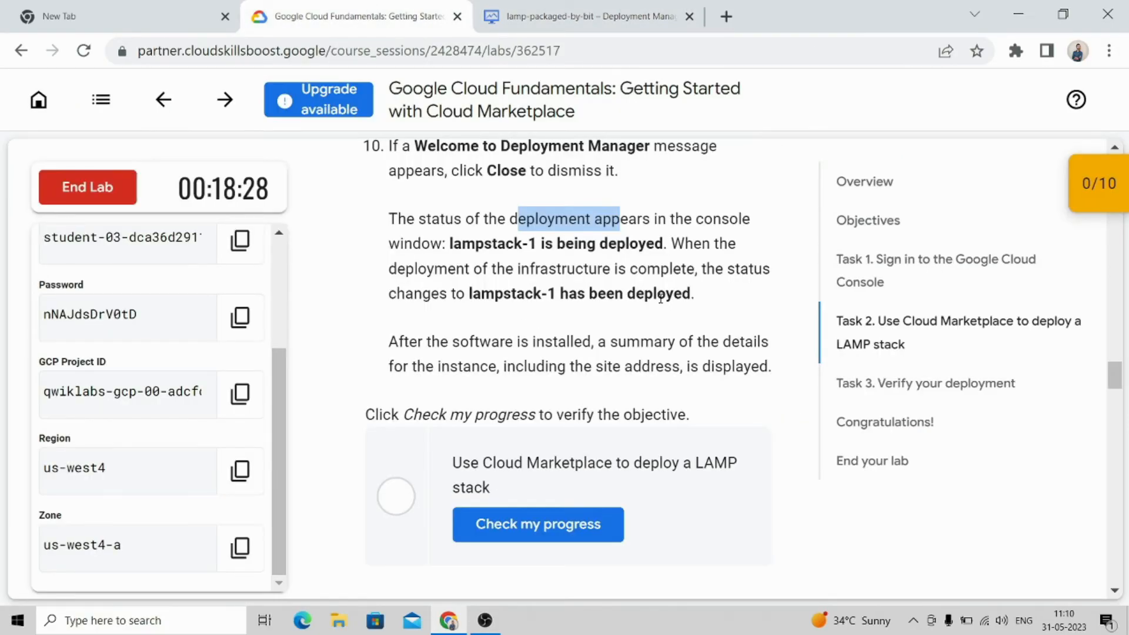
click(582, 16)
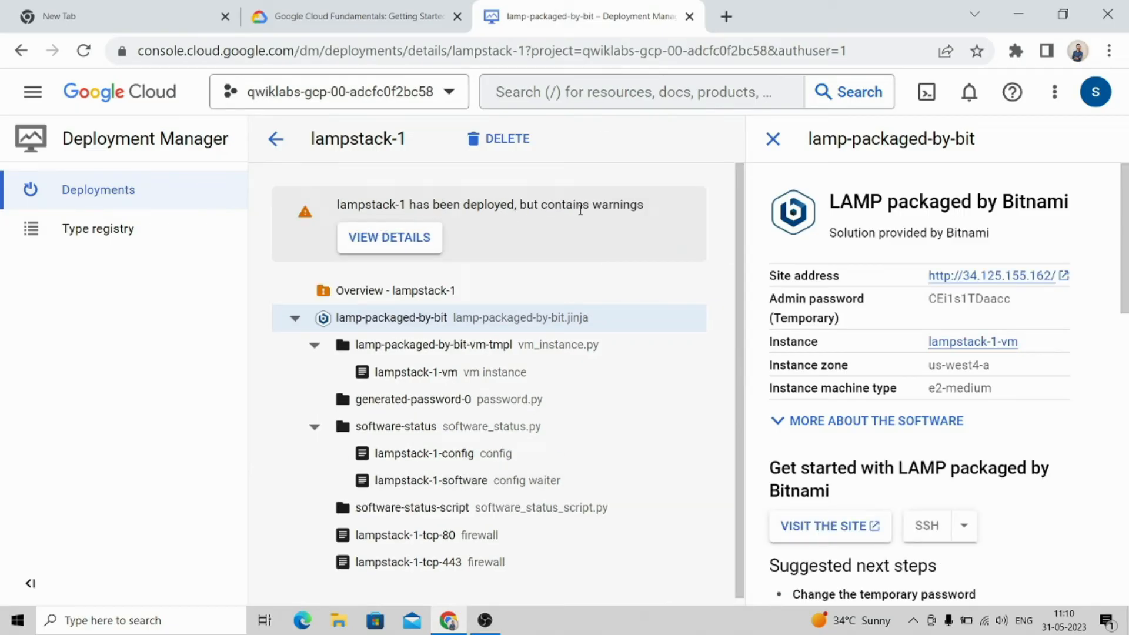
key(ctrl+shift+Tab)
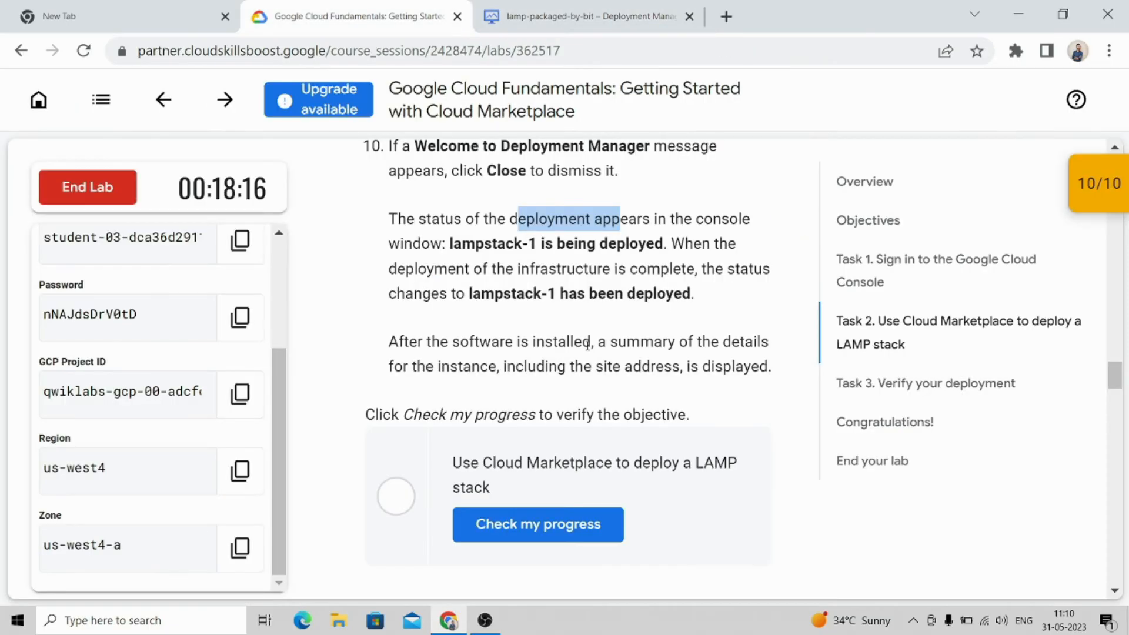
Check progress on the LAMP deployment objective, reaching a 10/10 lab score.
drag(610, 341, 765, 366)
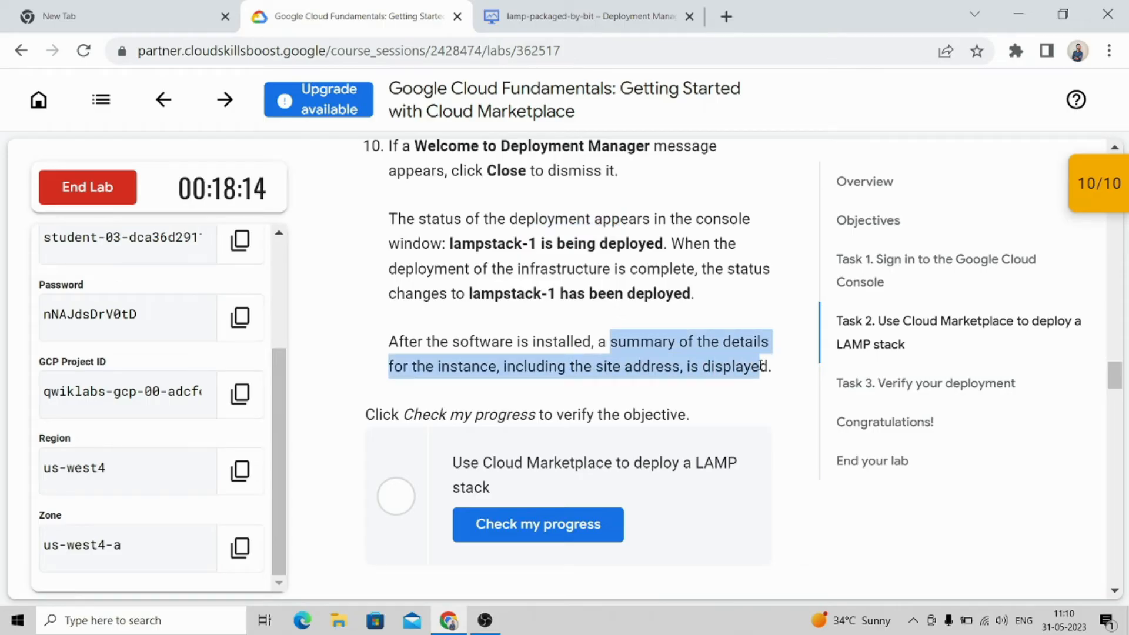
scroll(764, 366, down, 1)
scroll(764, 367, down, 1)
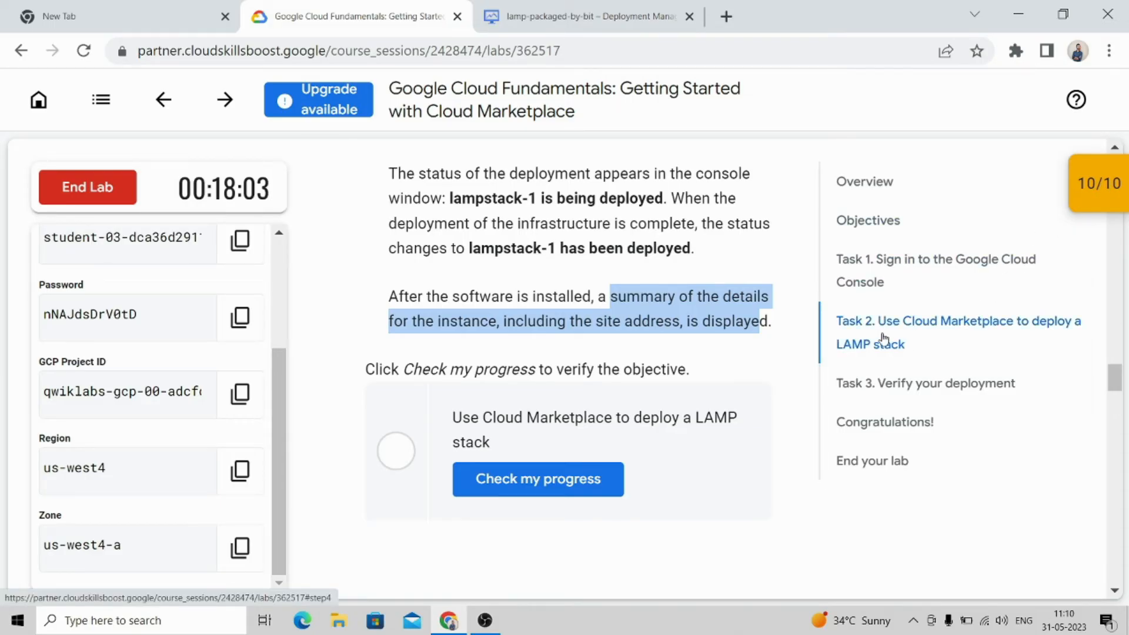
click(406, 456)
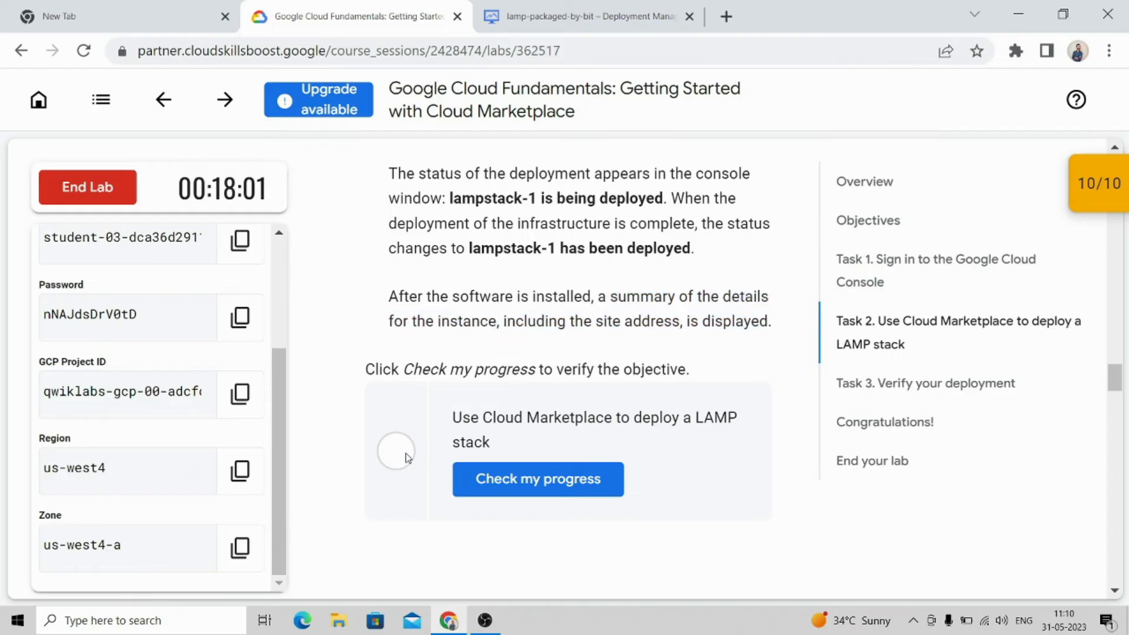
click(487, 480)
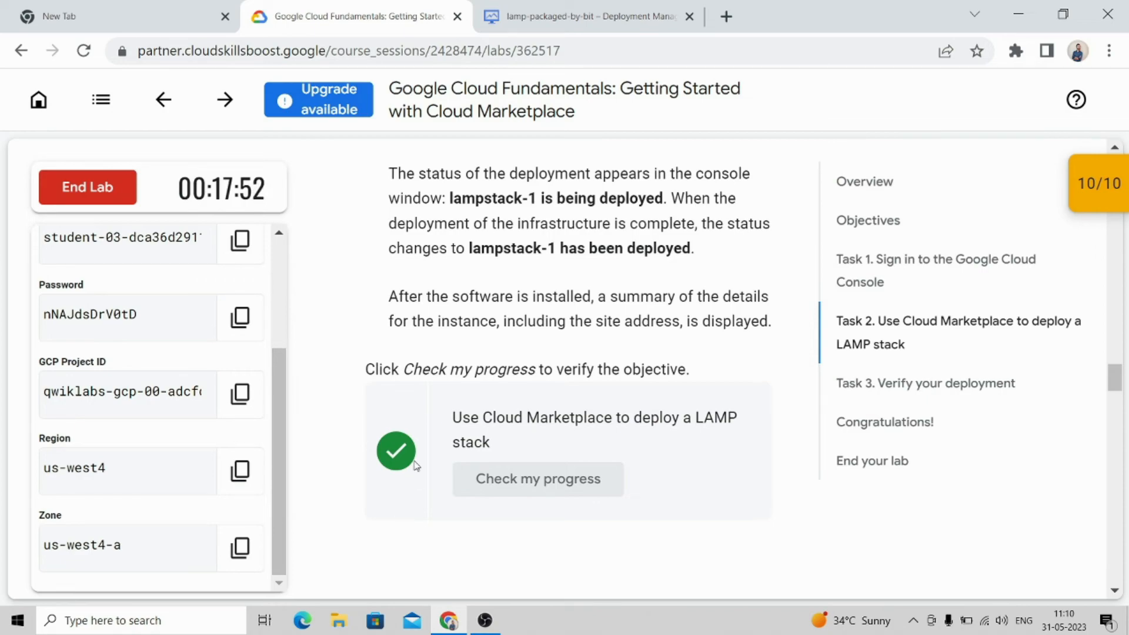
scroll(535, 452, up, 1)
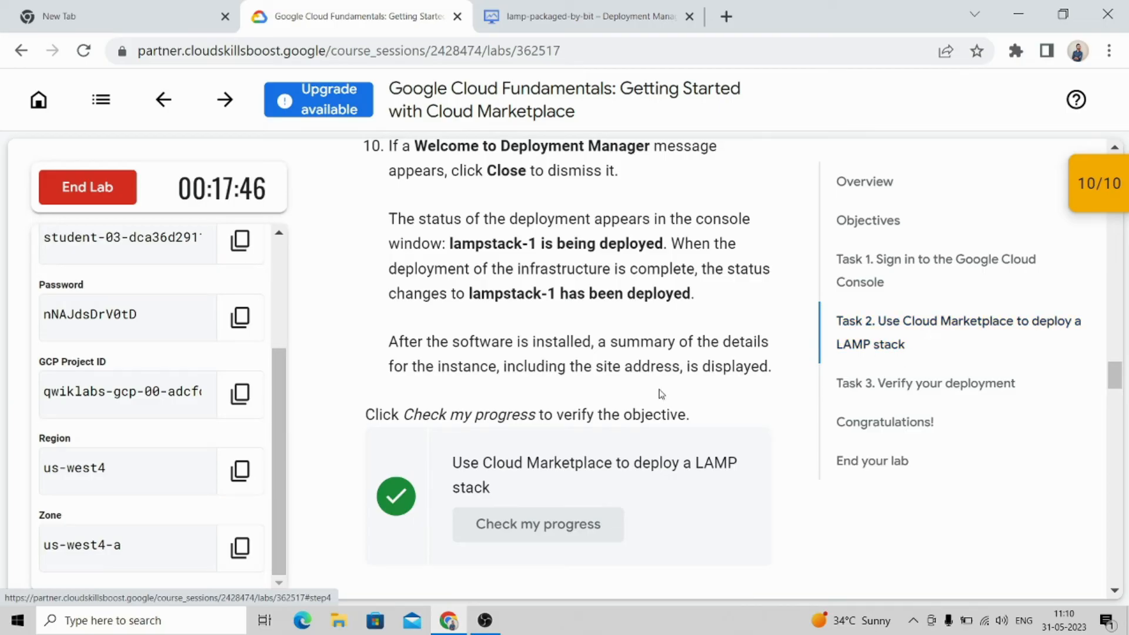
scroll(545, 423, down, 5)
scroll(545, 423, down, 5)
scroll(546, 422, down, 1)
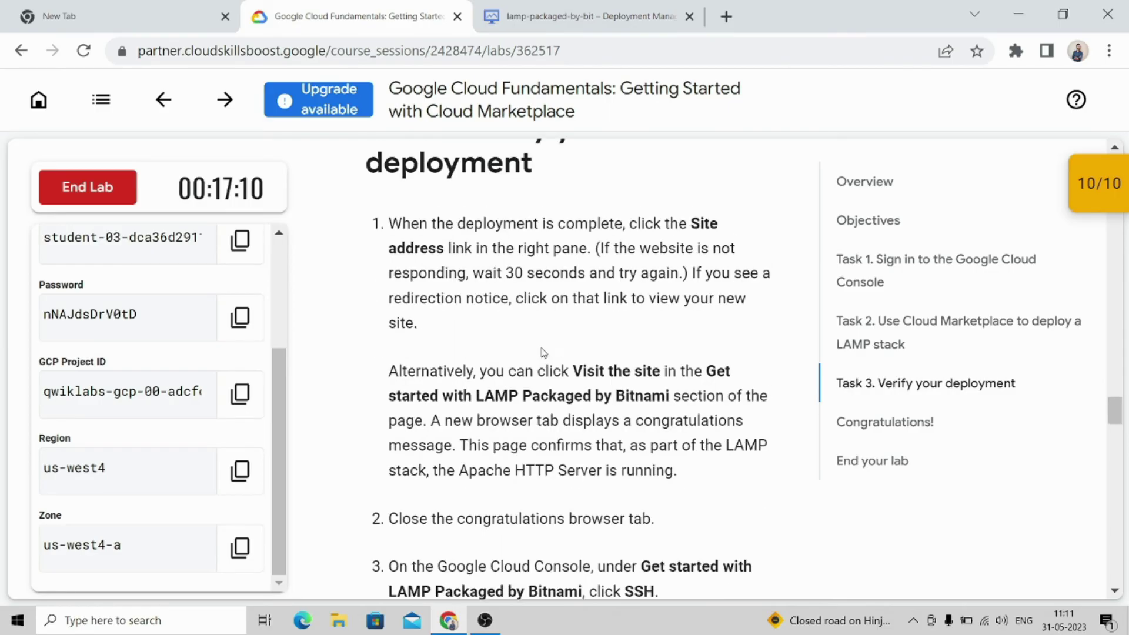
scroll(357, 297, up, 2)
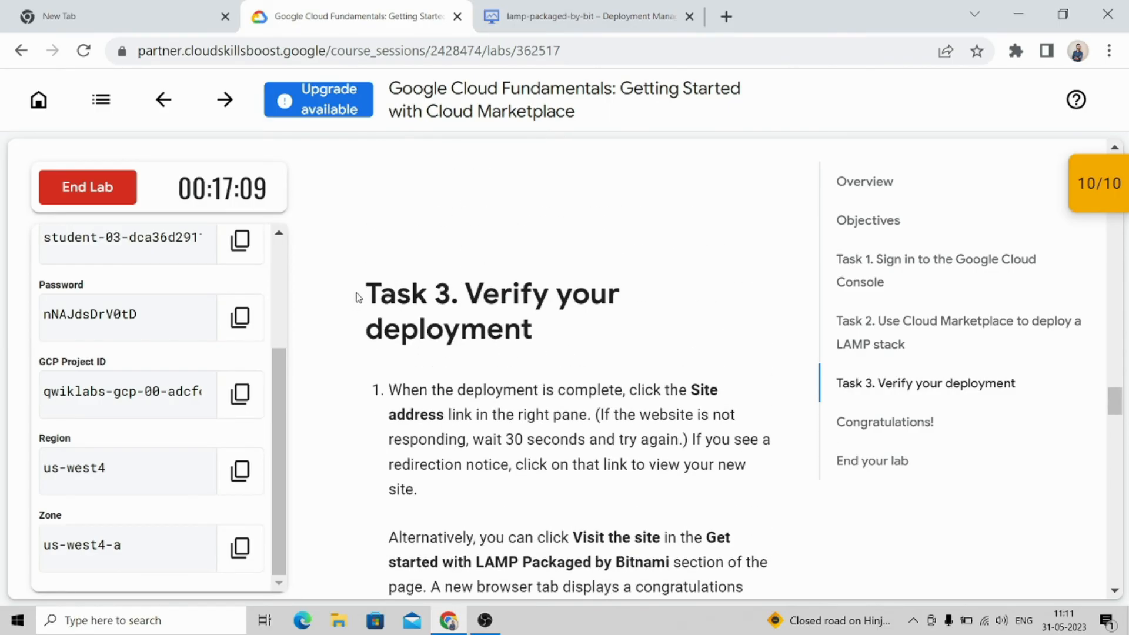
scroll(538, 443, down, 2)
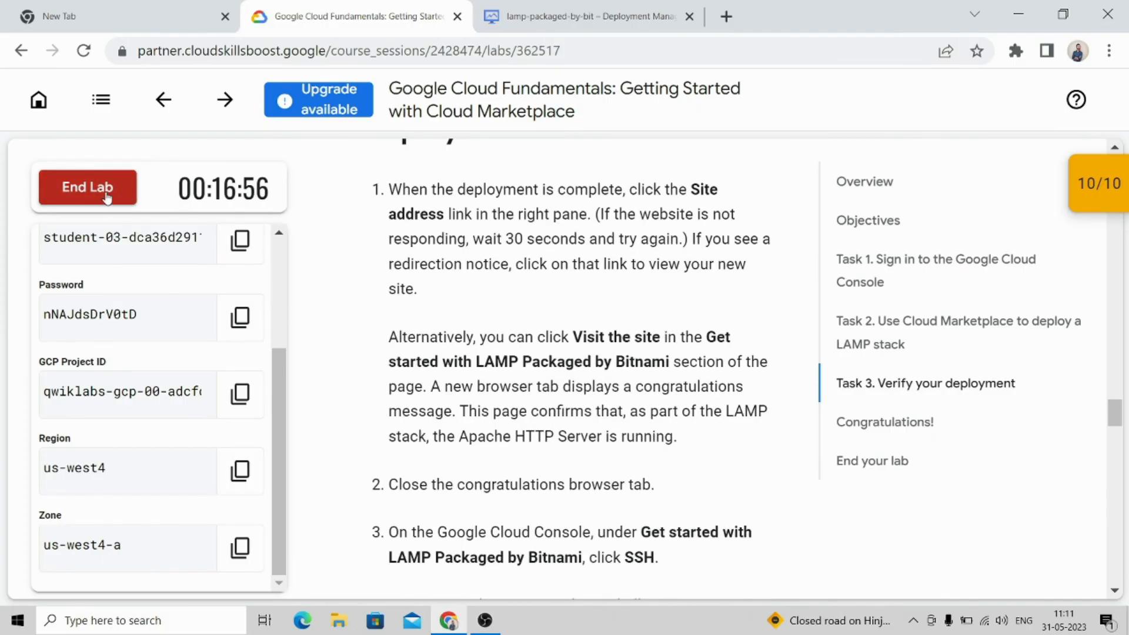
End the lab and confirm, clearing the credentials and score.
click(101, 190)
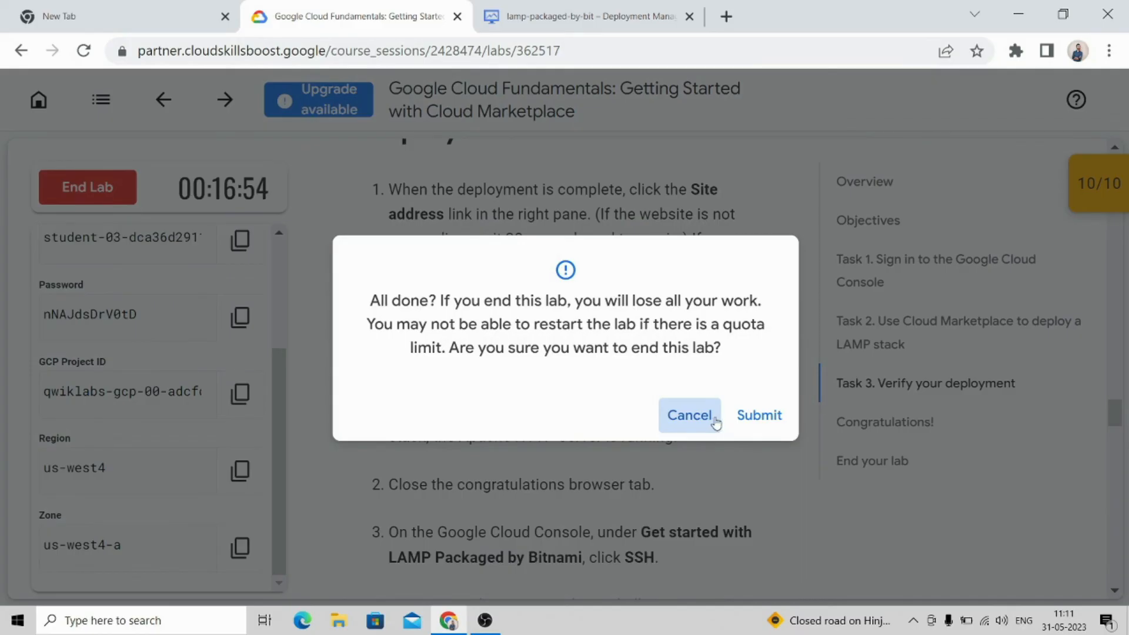
click(758, 415)
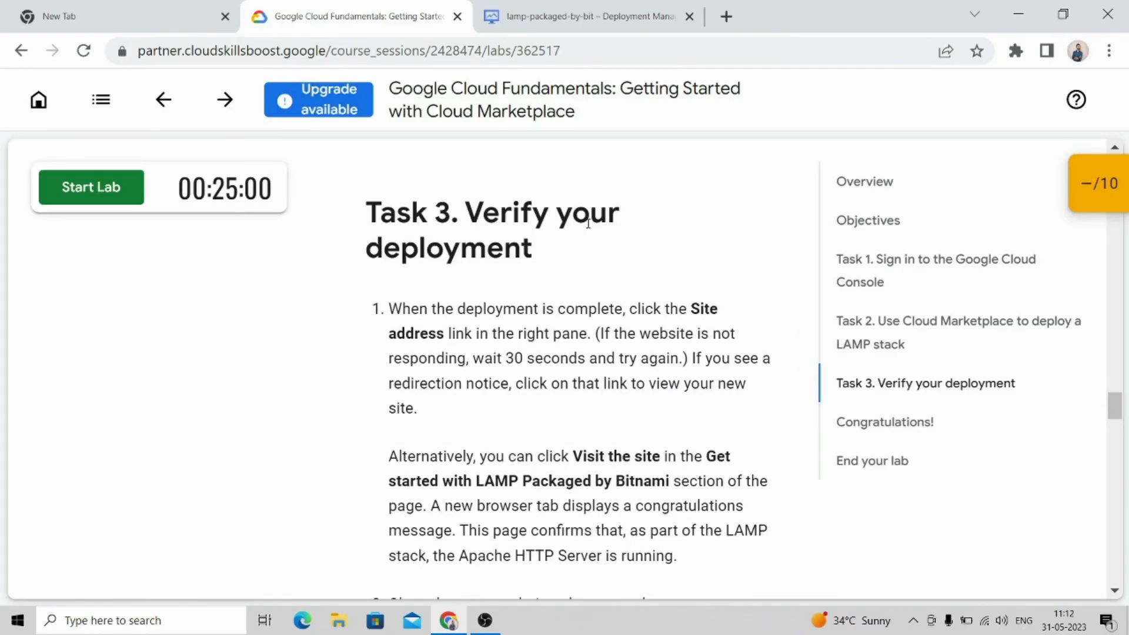
scroll(587, 226, down, 1)
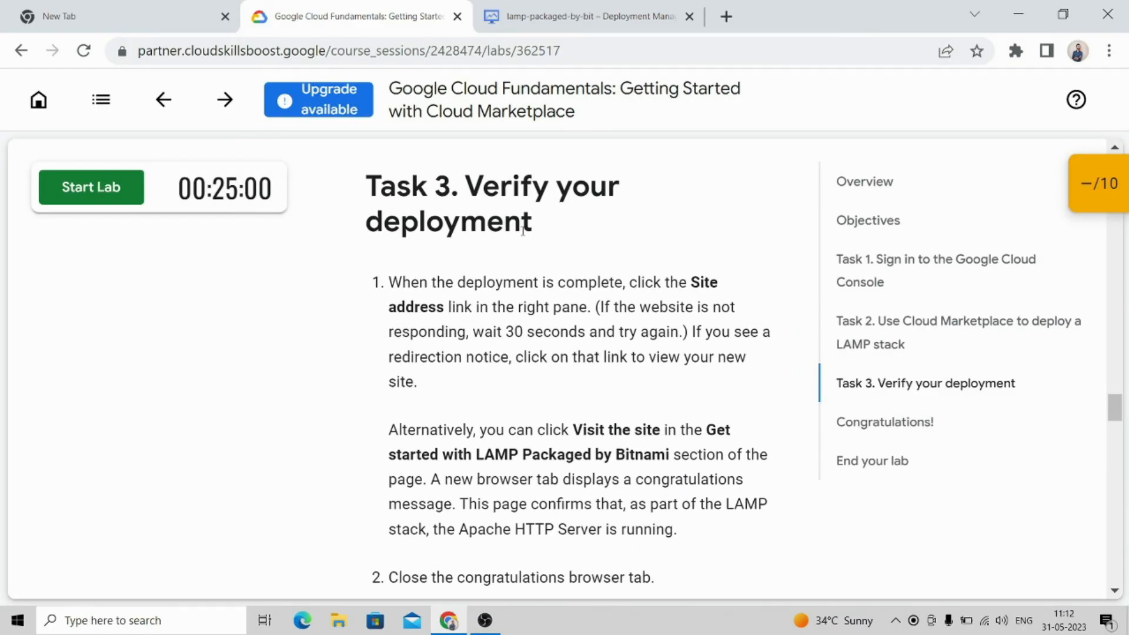
scroll(521, 248, down, 2)
scroll(529, 282, down, 1)
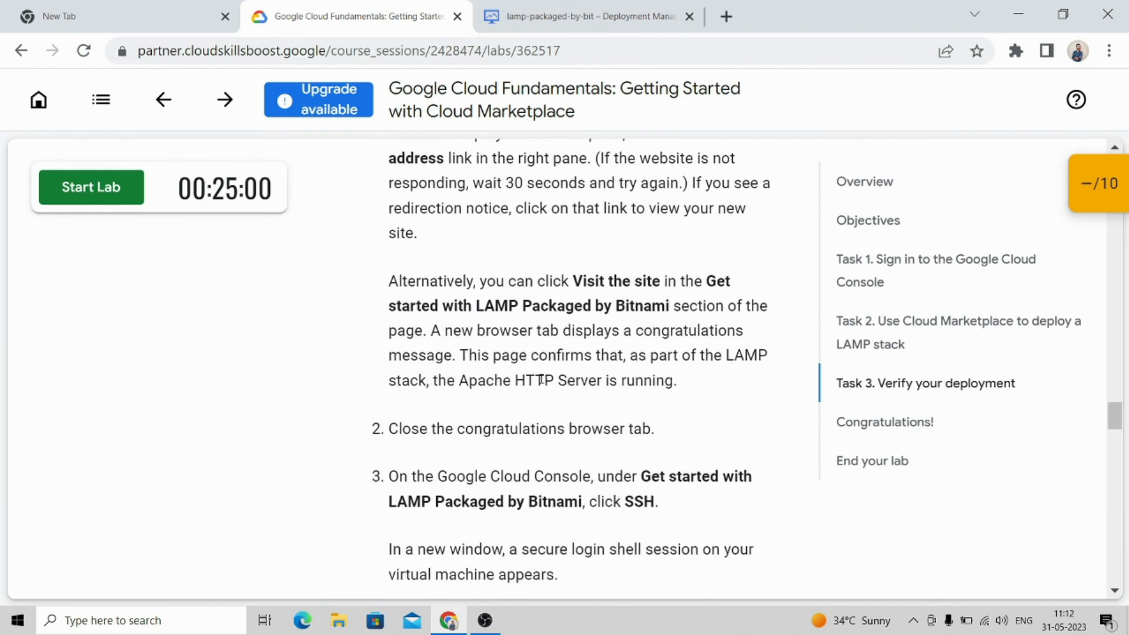
scroll(540, 379, up, 3)
scroll(541, 379, up, 1)
scroll(539, 379, up, 2)
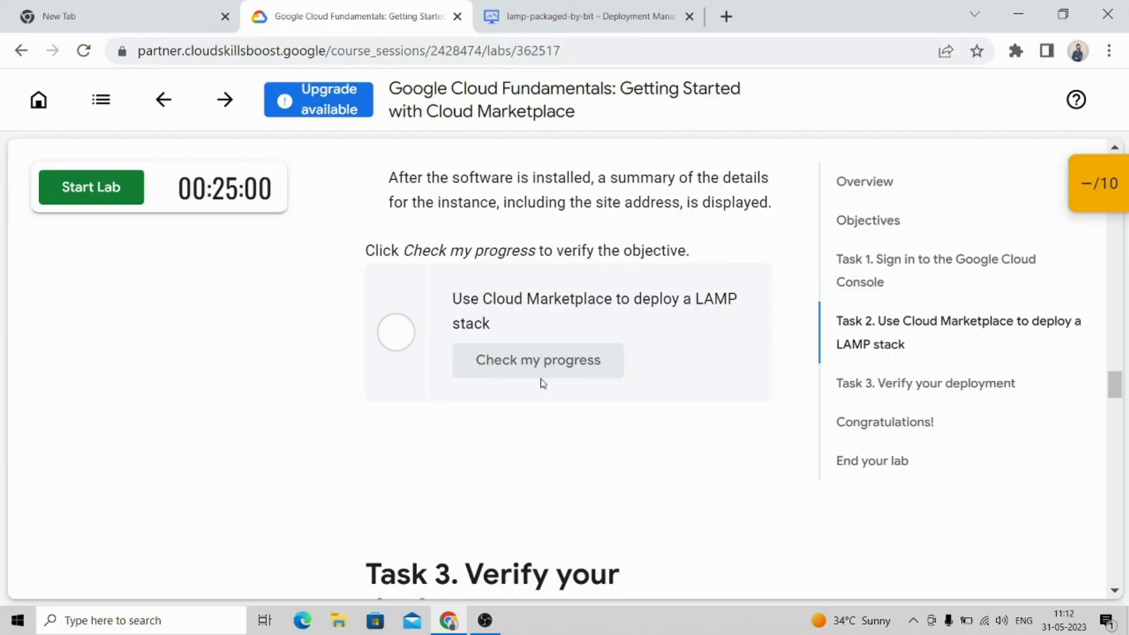
scroll(628, 383, up, 1)
scroll(628, 383, up, 1)
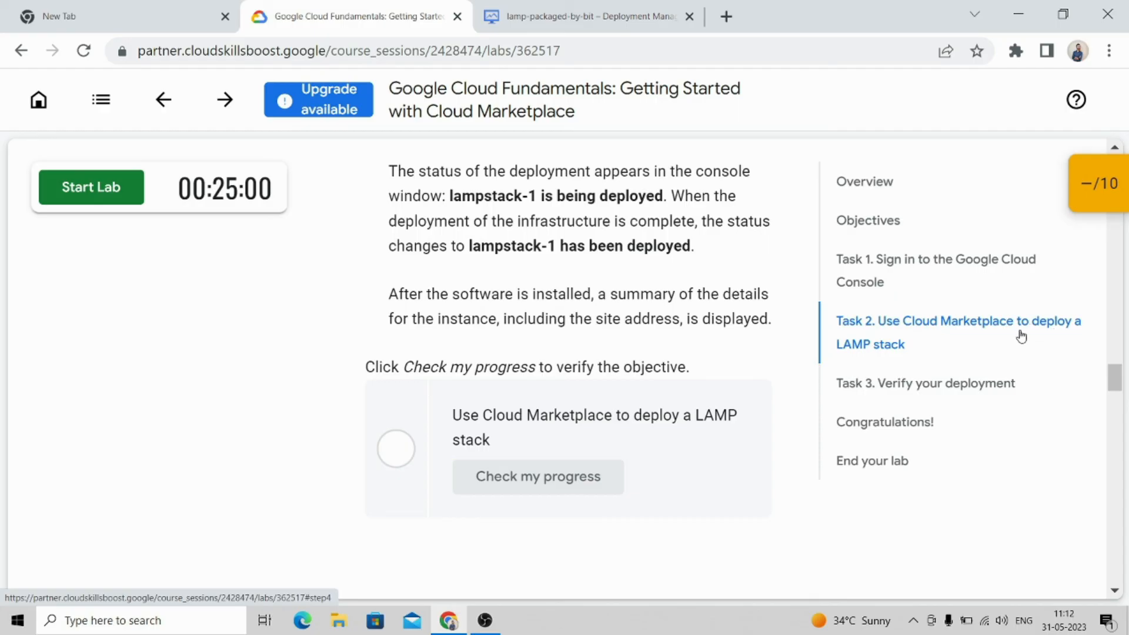
scroll(446, 250, up, 4)
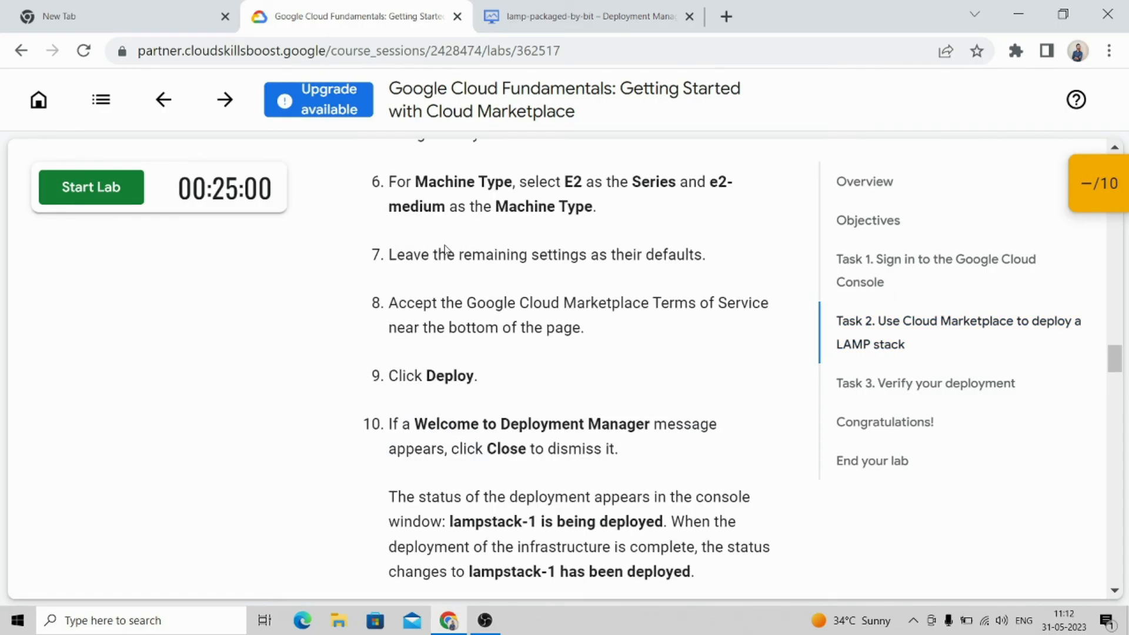
scroll(446, 249, up, 4)
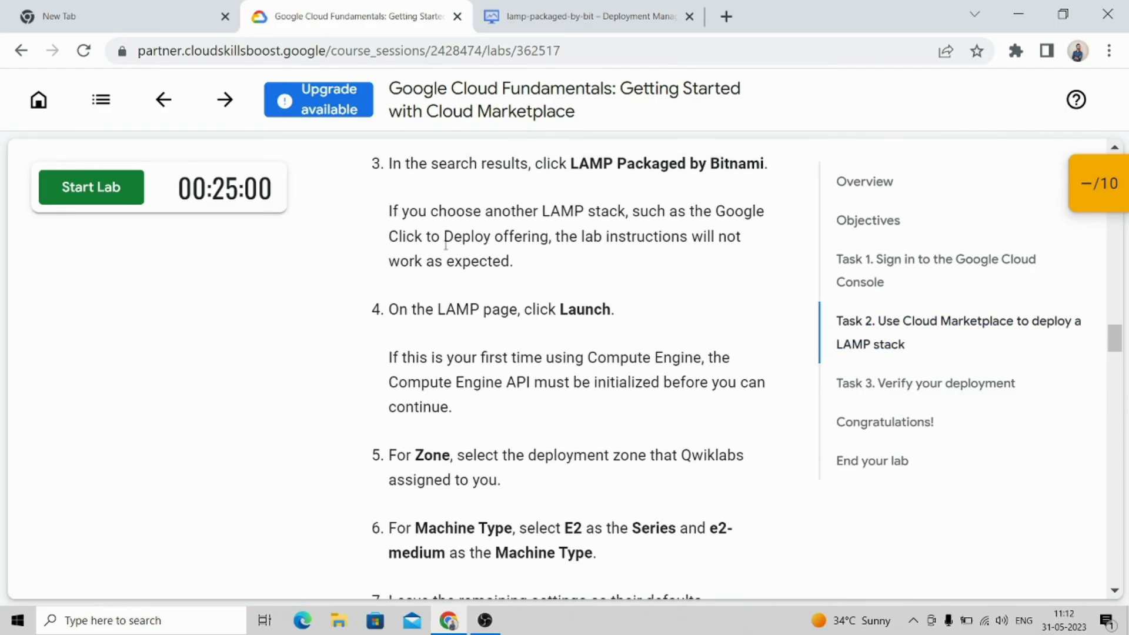